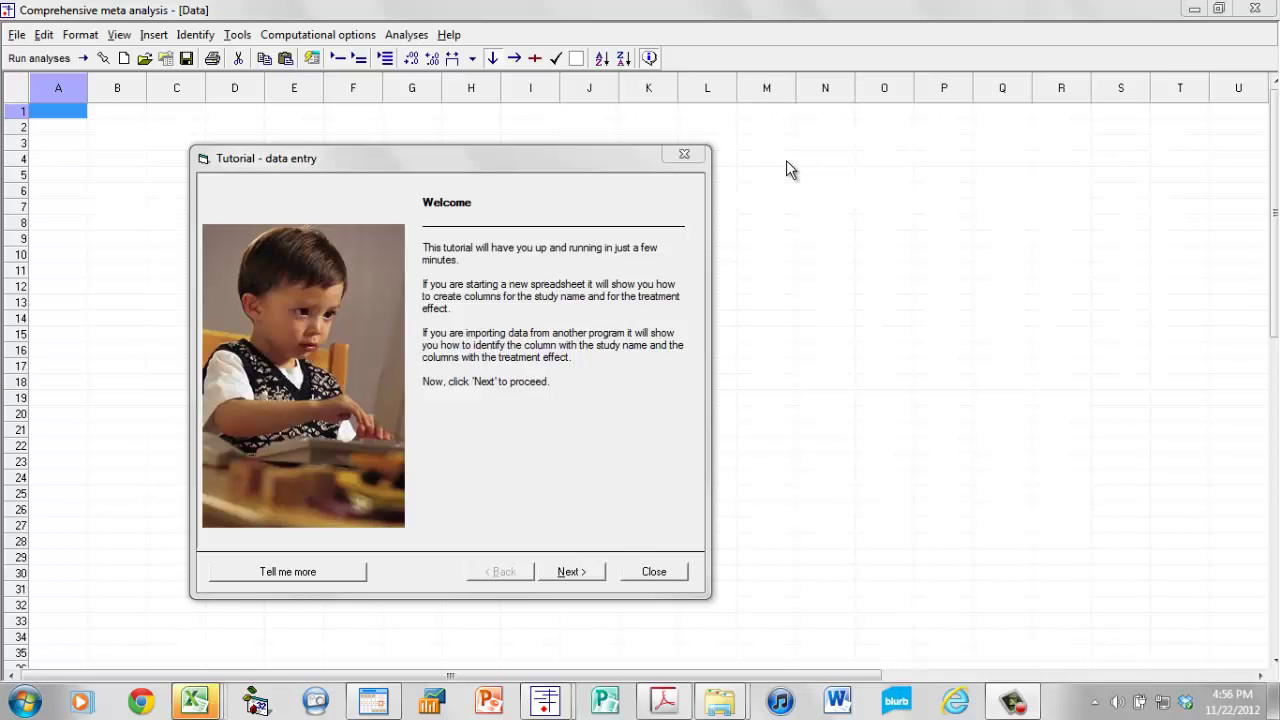
Bring the 'Tutorial - data entry' window to the front
click(590, 158)
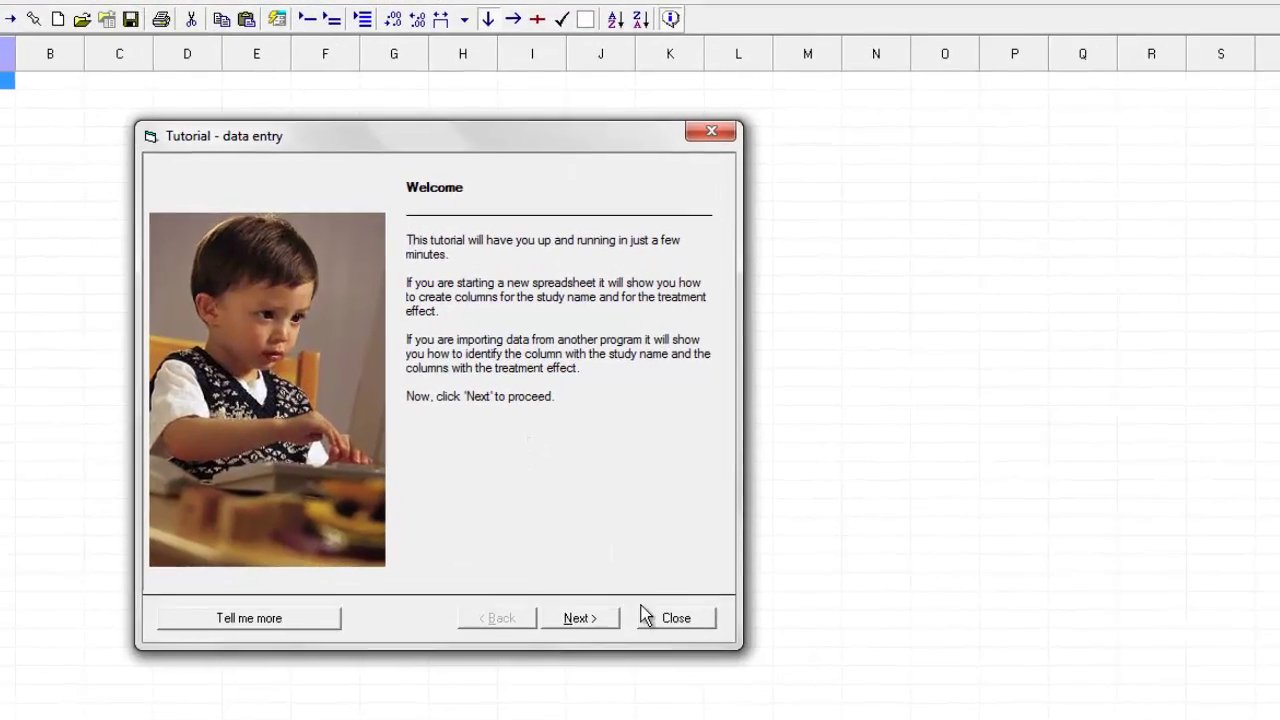
Dismiss the data-entry tutorial and make column A the Study names column
click(737, 113)
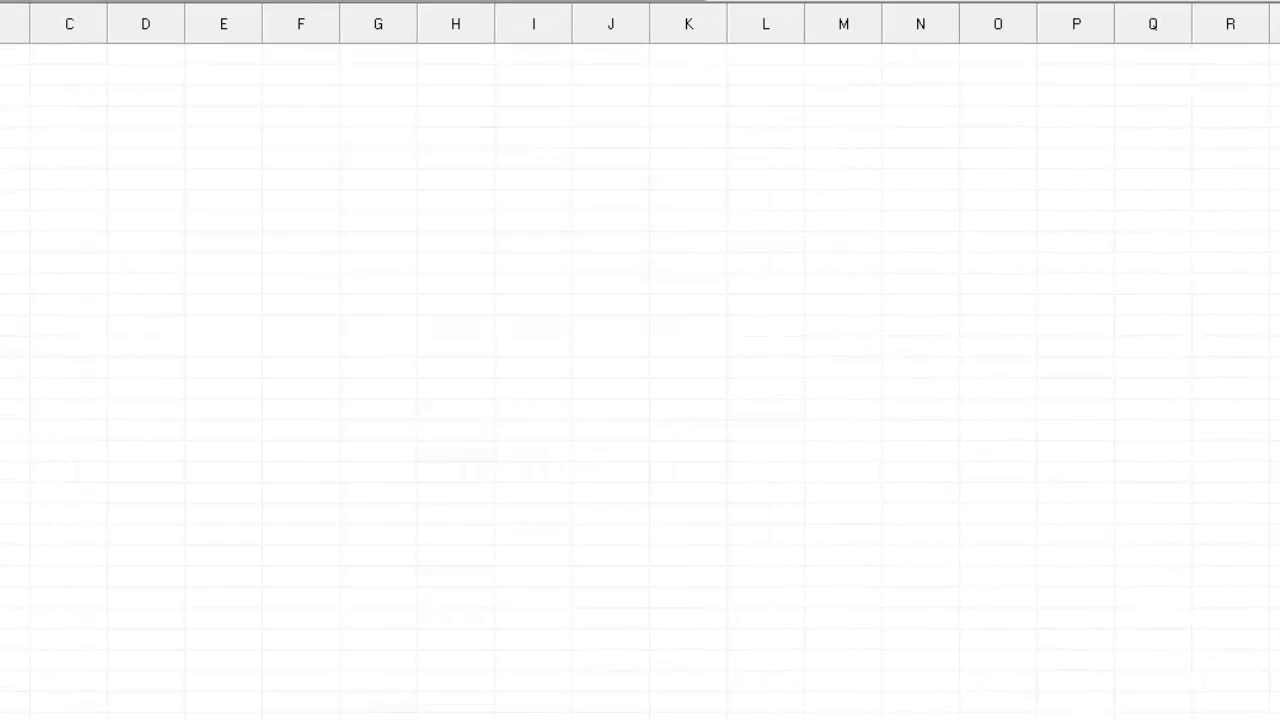
click(393, 69)
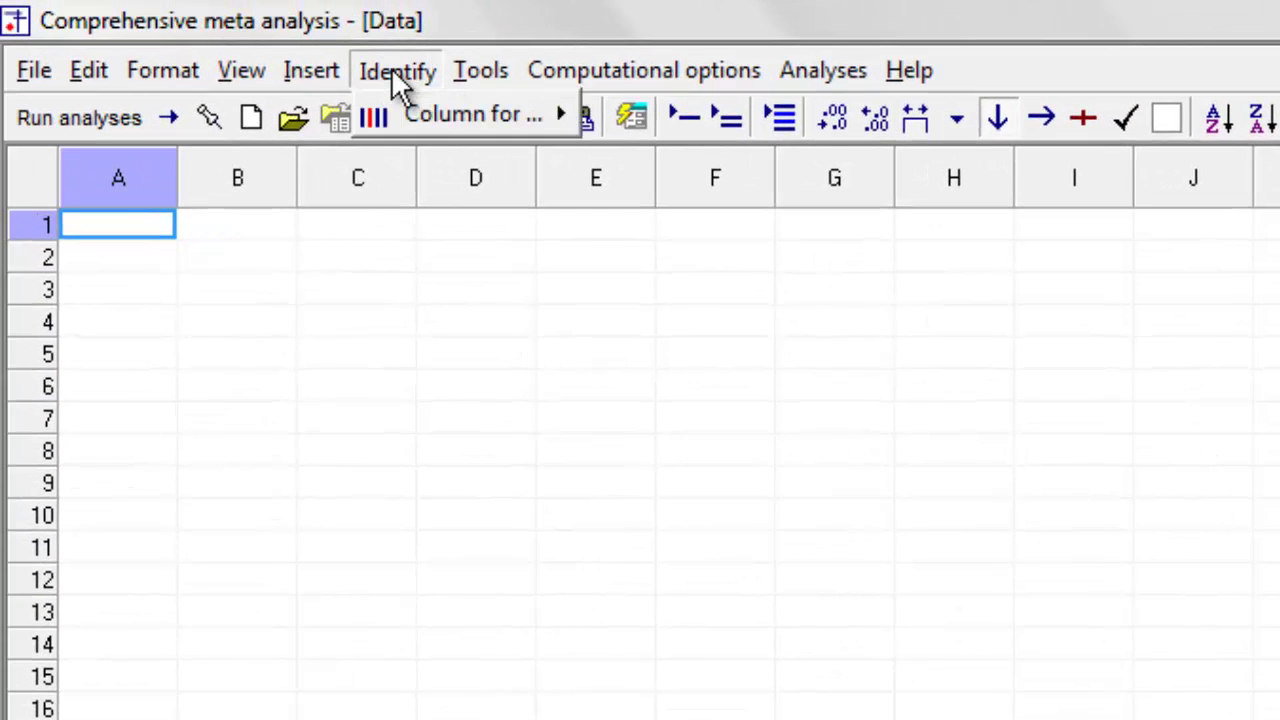
mouse_move(357, 115)
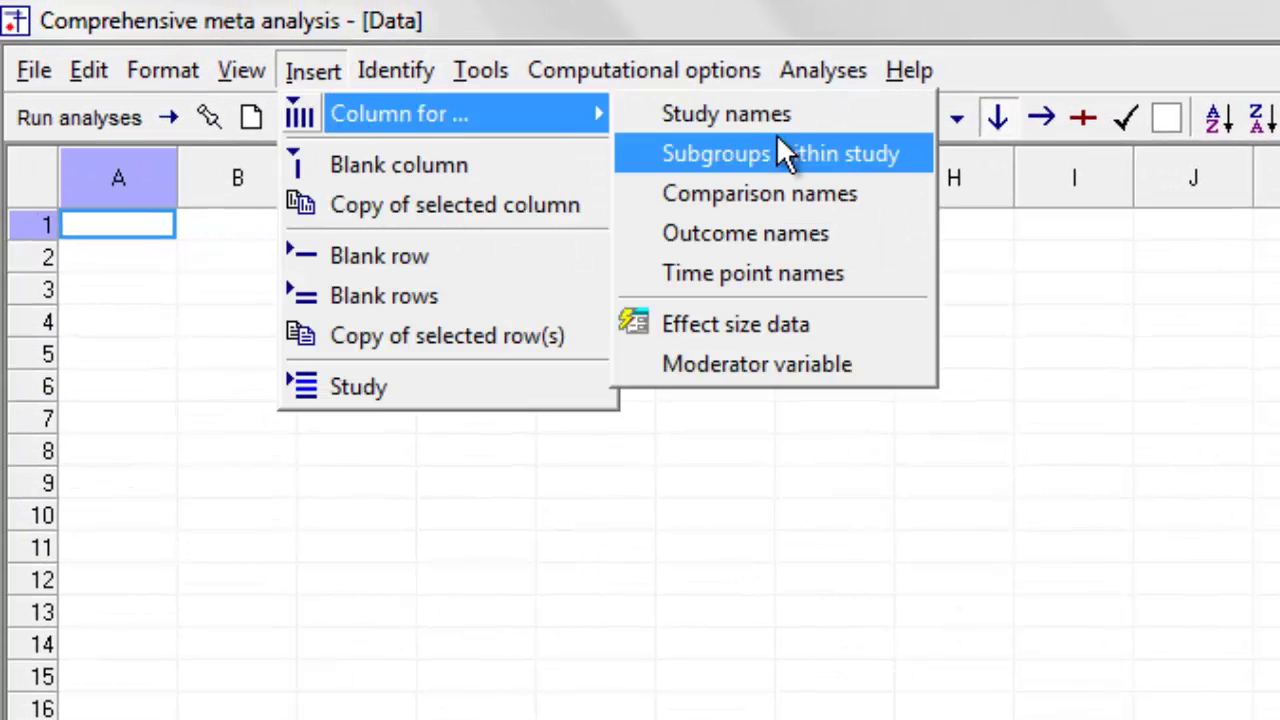
click(803, 115)
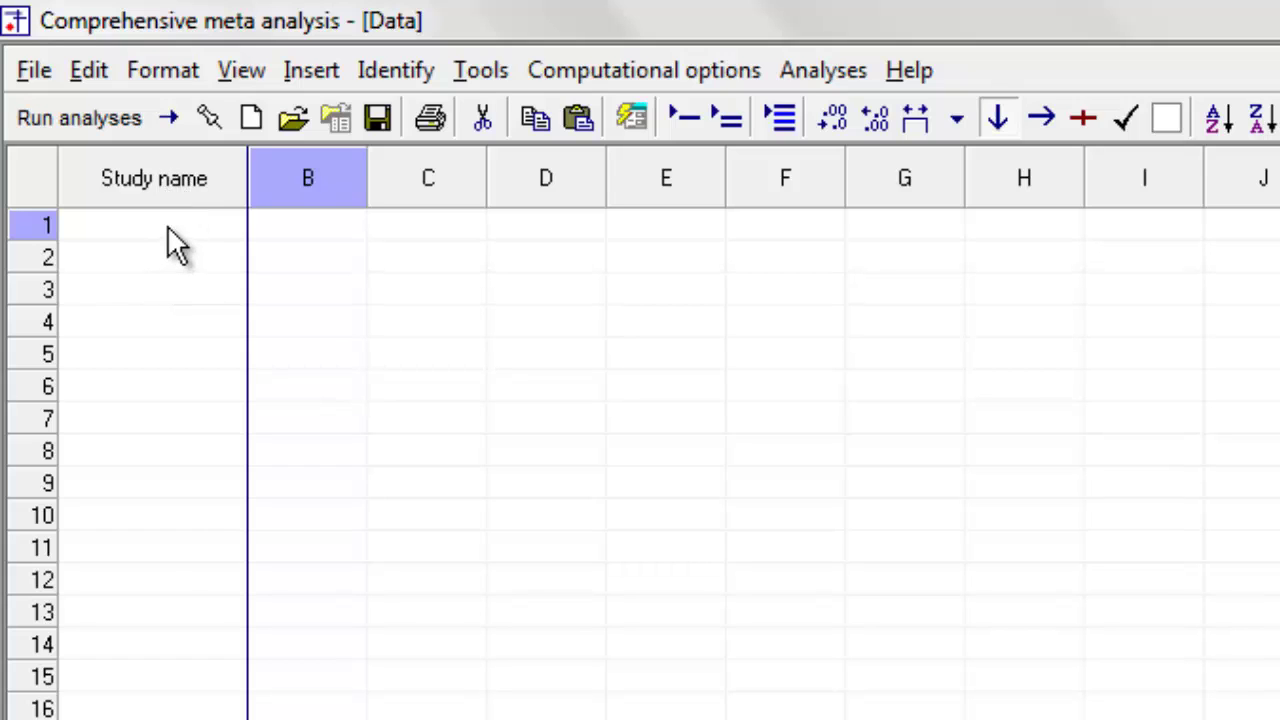
Add two-group effect size columns in the Correlation > Correlation and sample size format
click(307, 78)
mouse_move(337, 120)
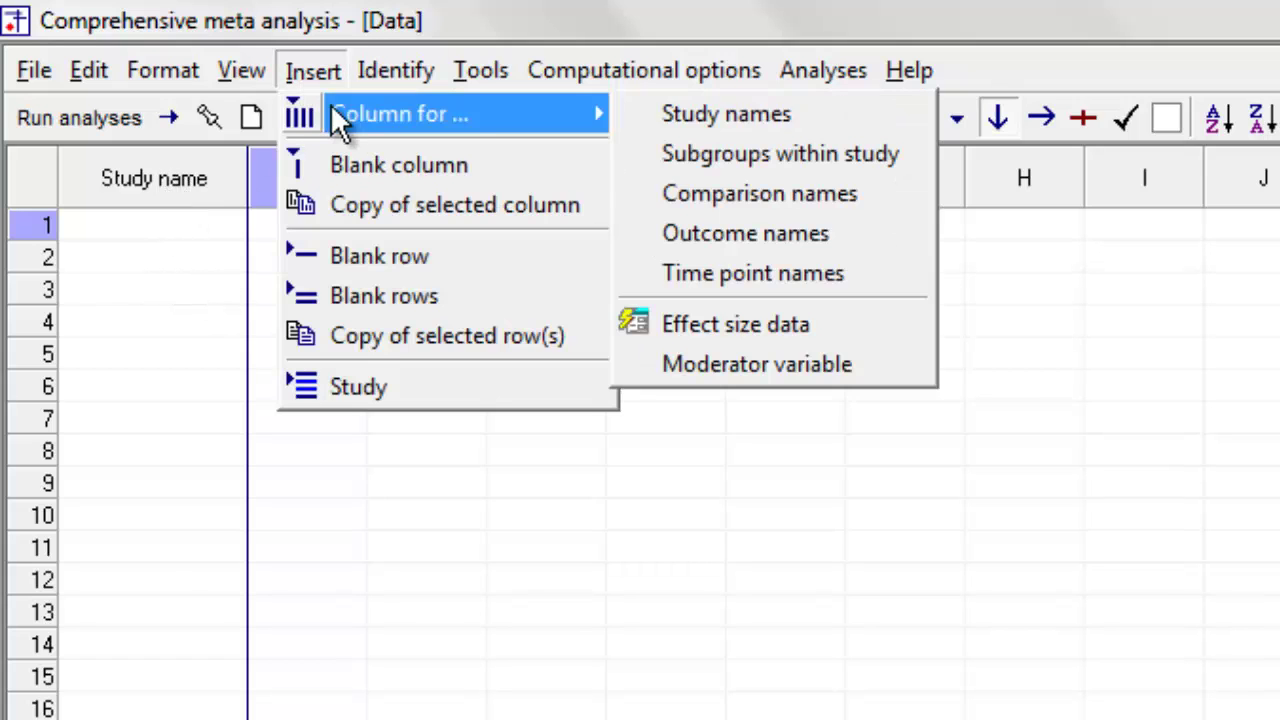
click(778, 326)
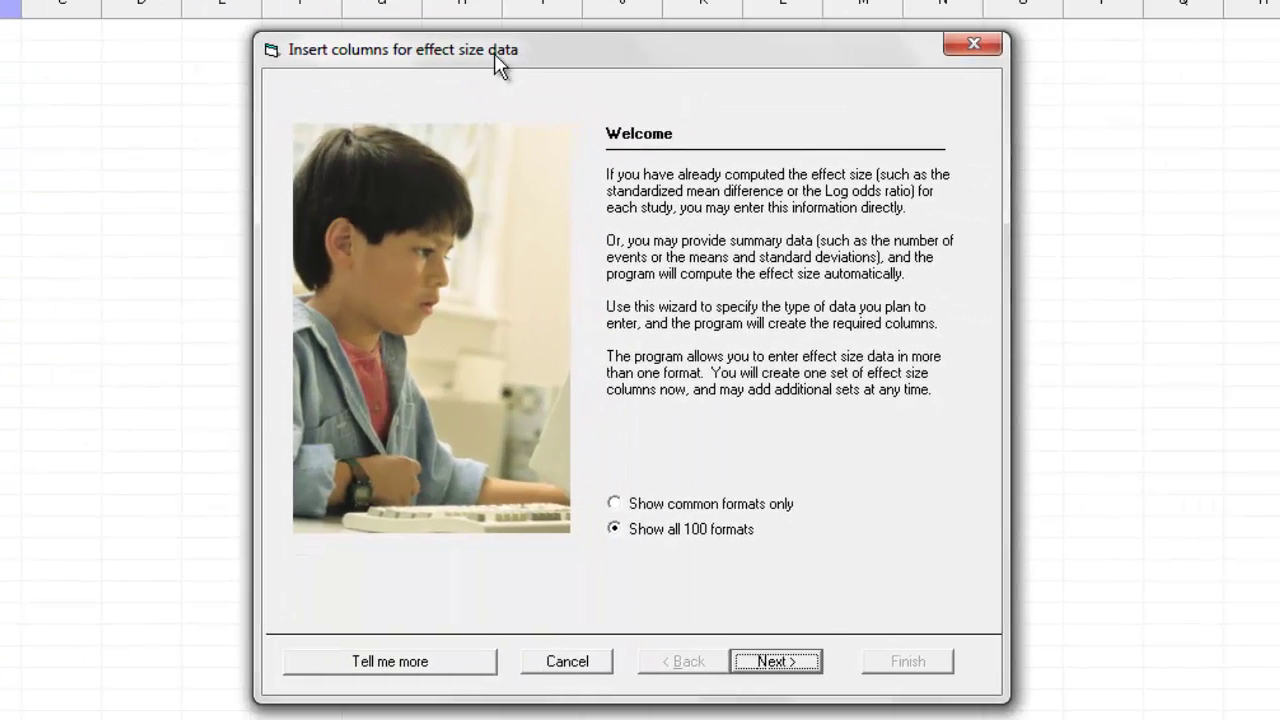
drag(494, 53, 353, 60)
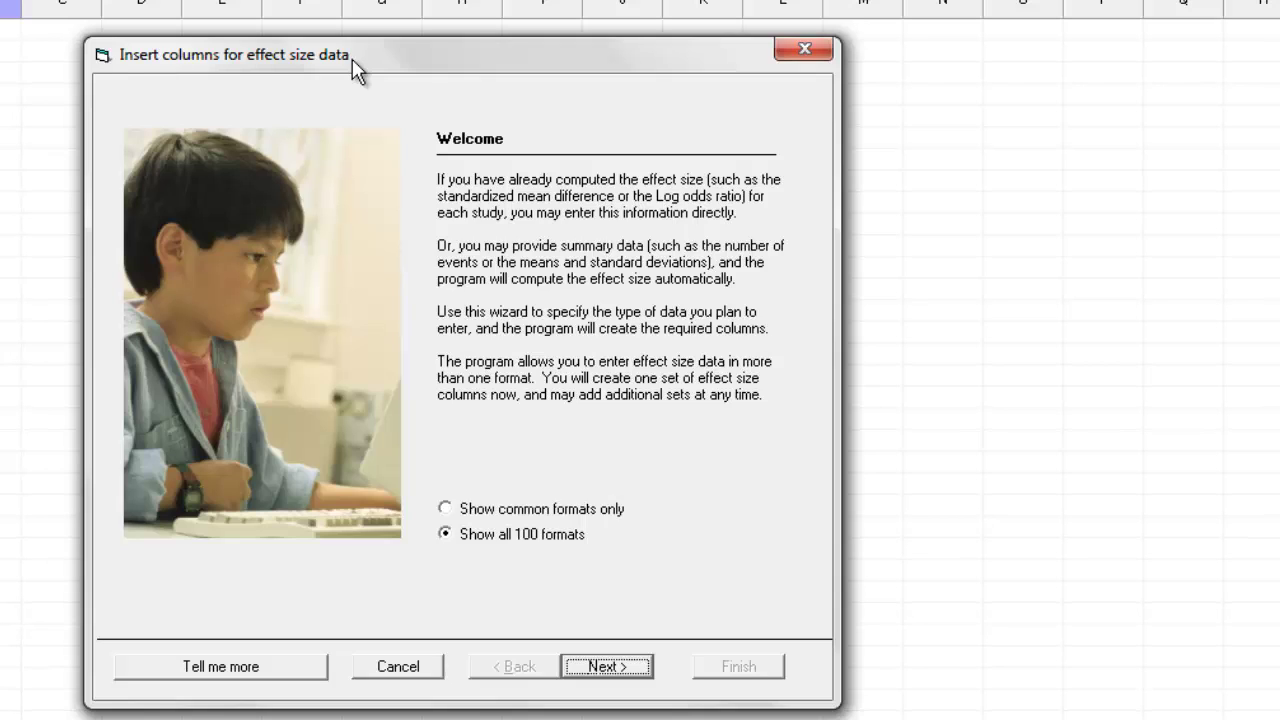
click(603, 668)
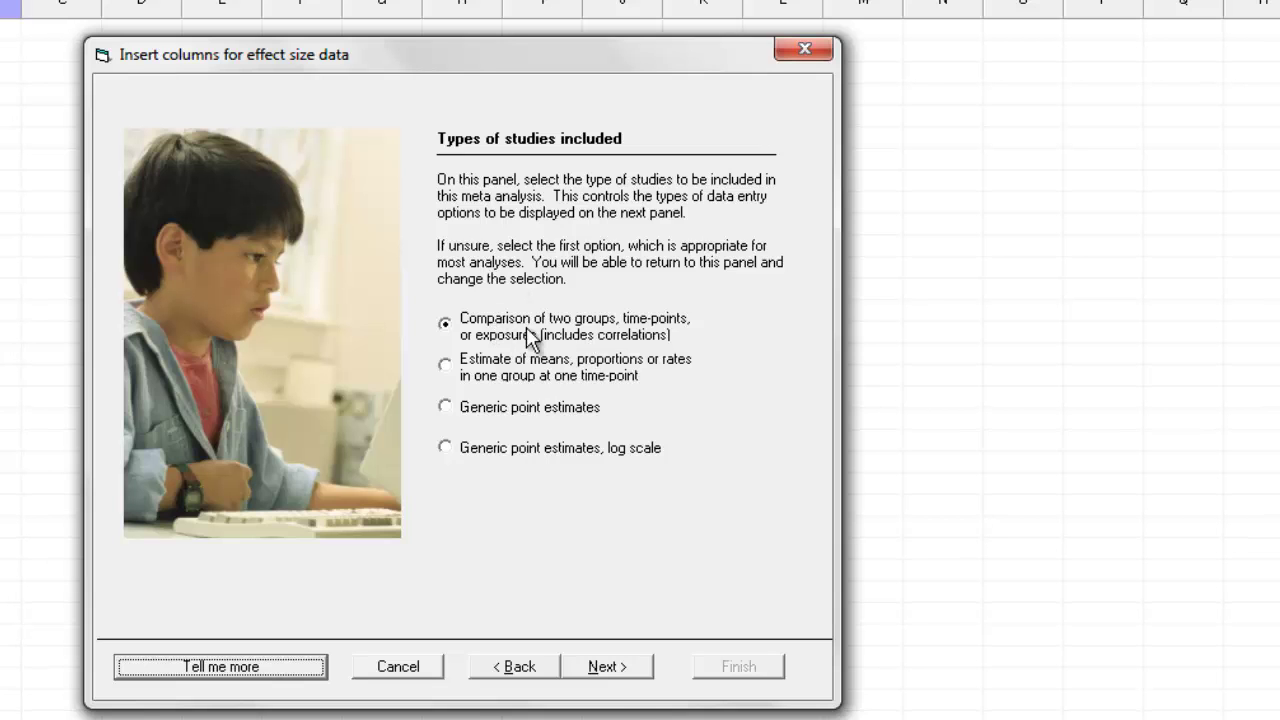
click(618, 672)
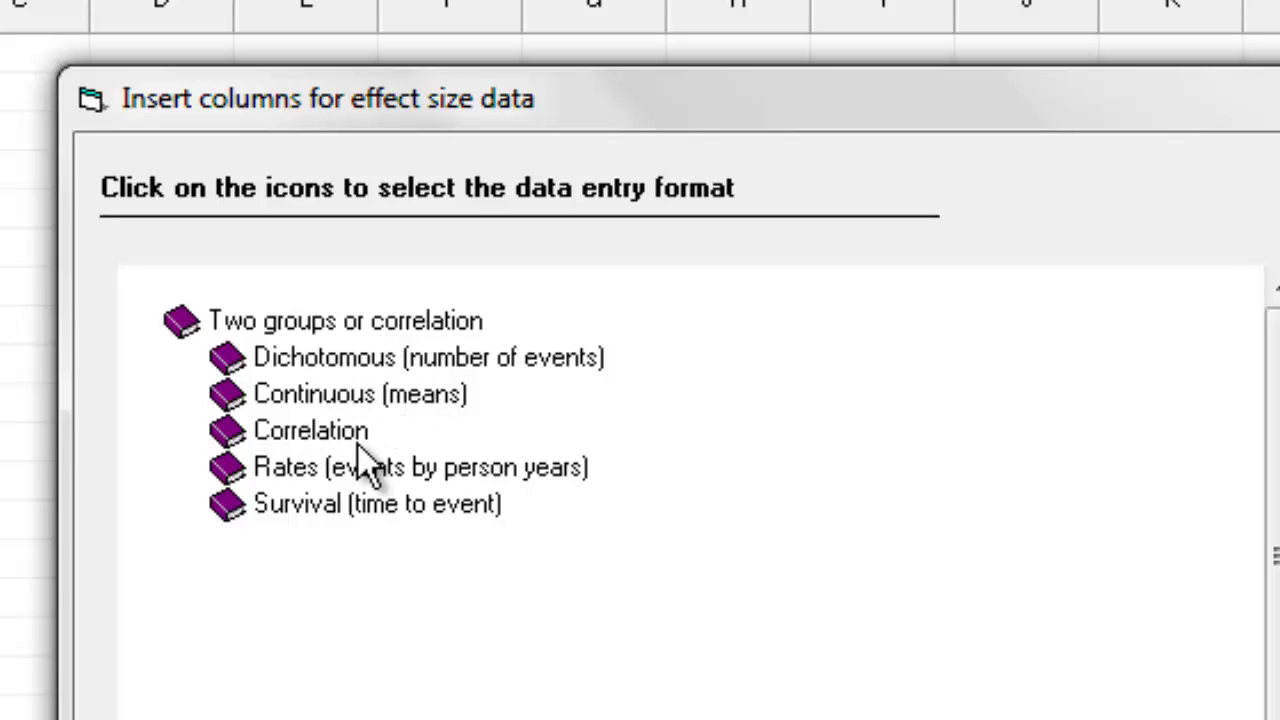
click(282, 435)
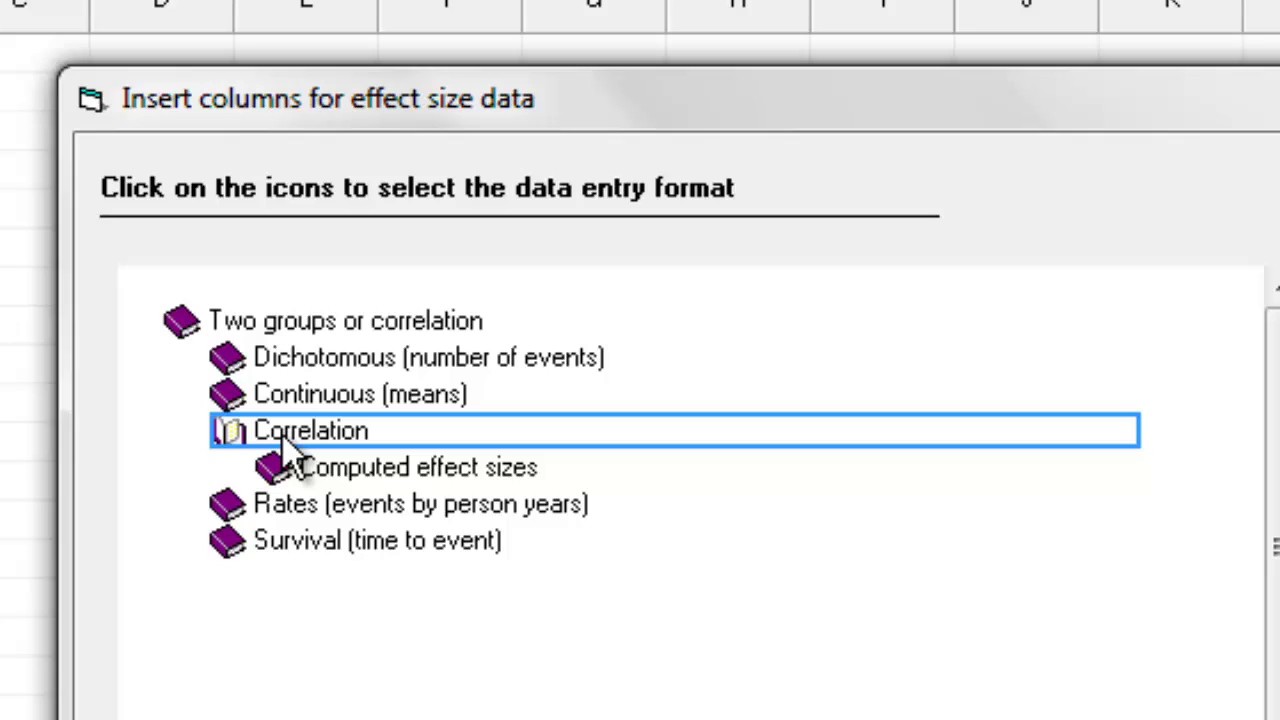
click(414, 467)
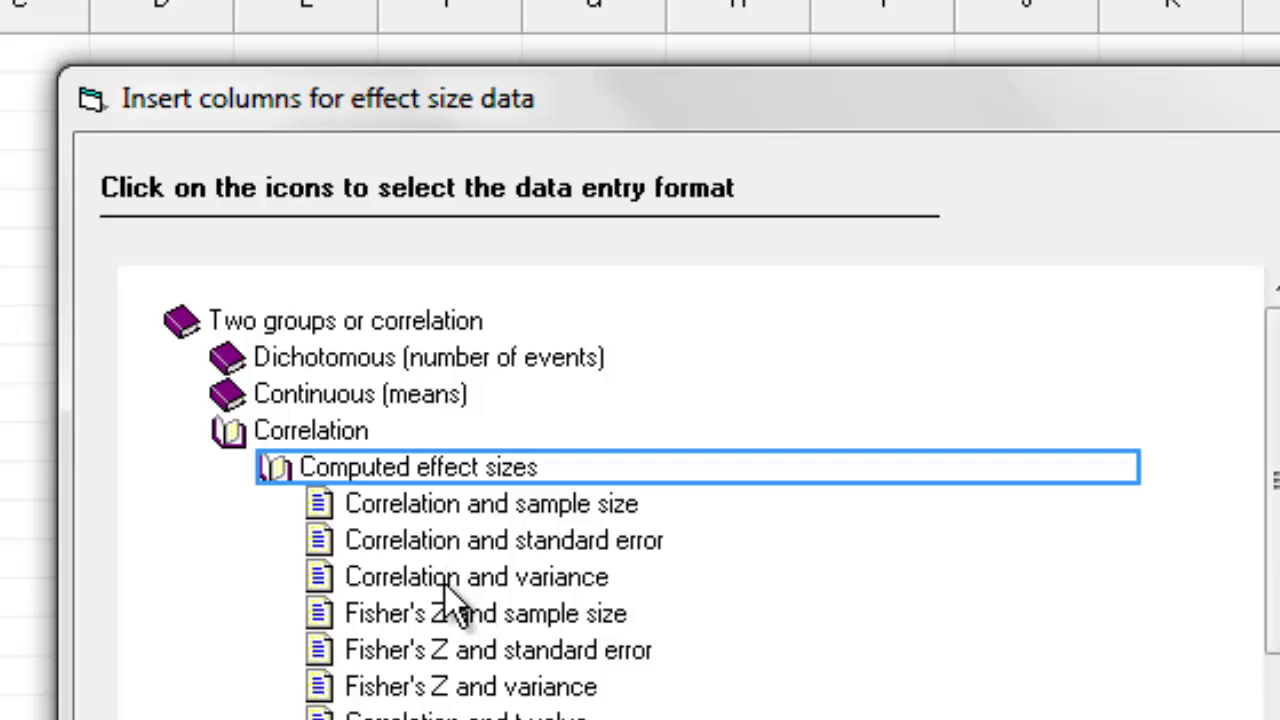
click(411, 497)
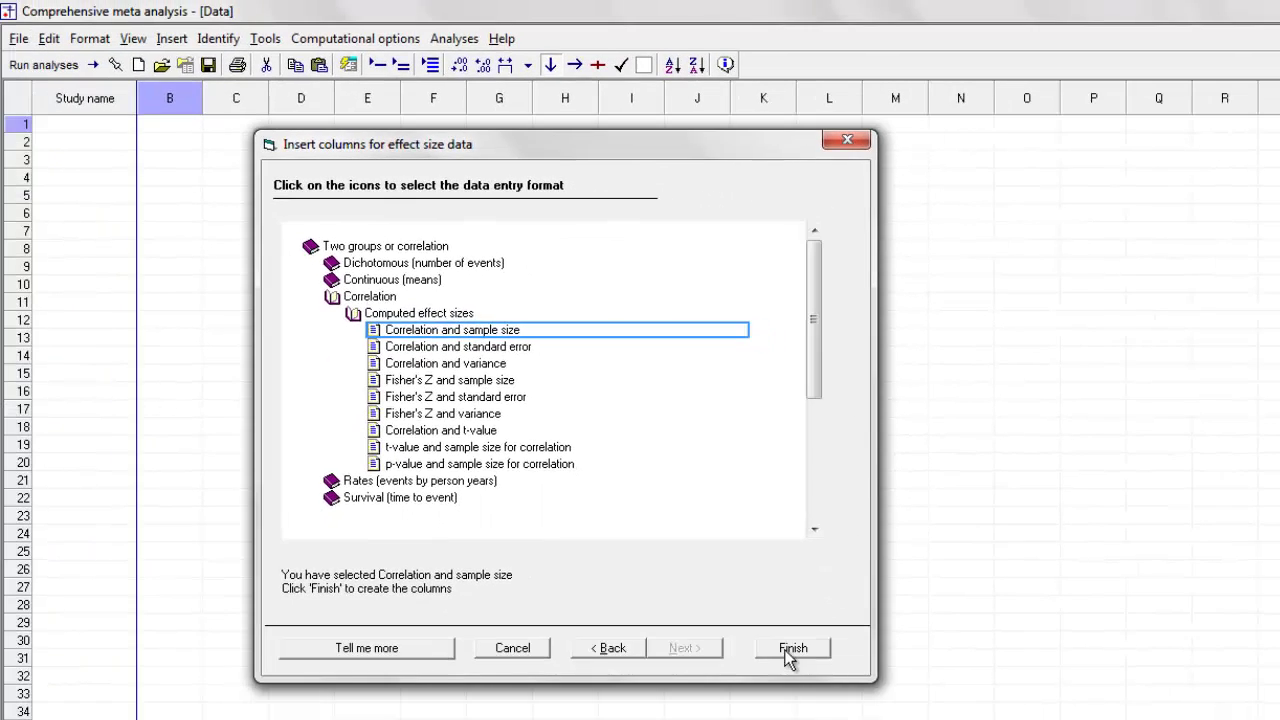
click(792, 649)
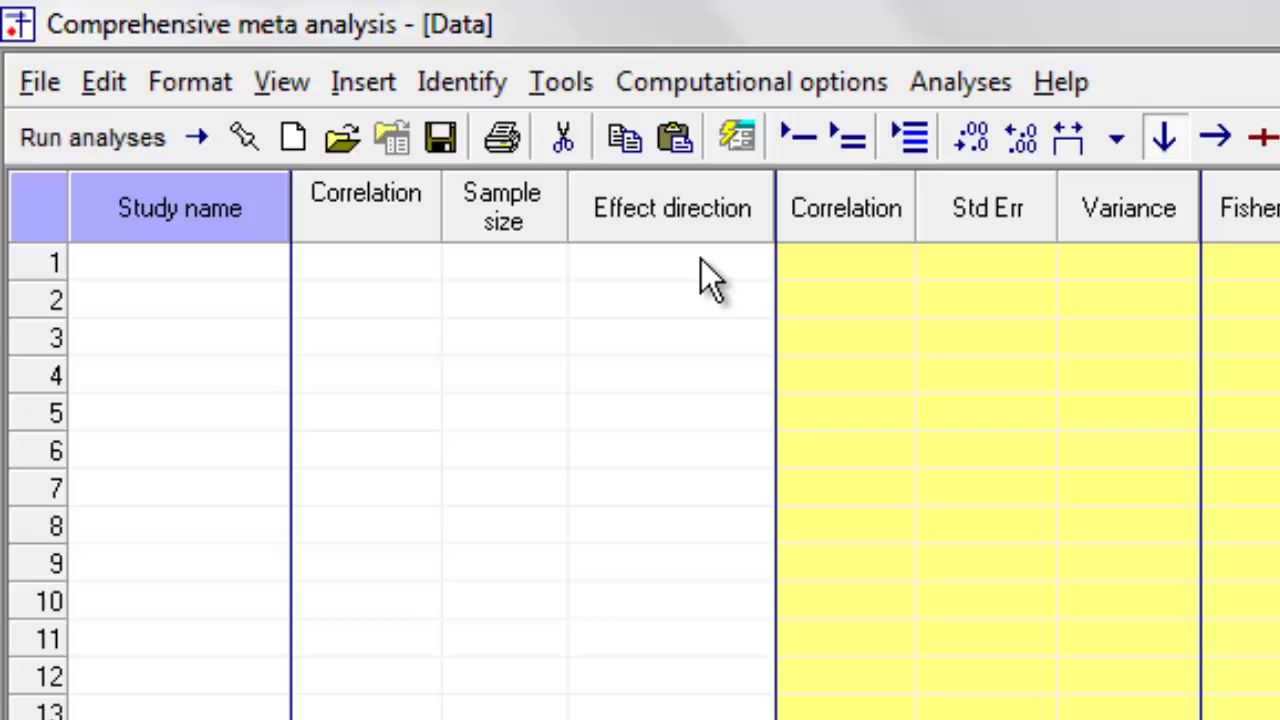
Enter the first study in row 1 with correlation 0.500, sample size 40, auto direction
click(223, 277)
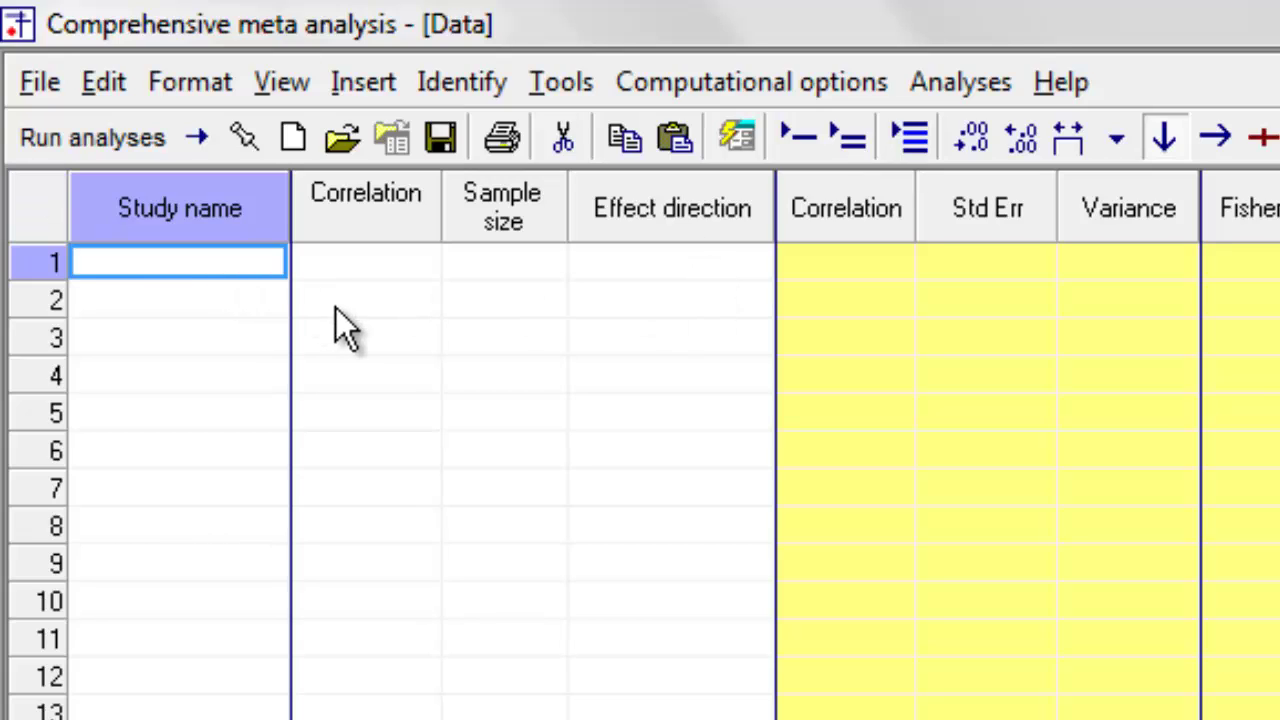
text(Fo)
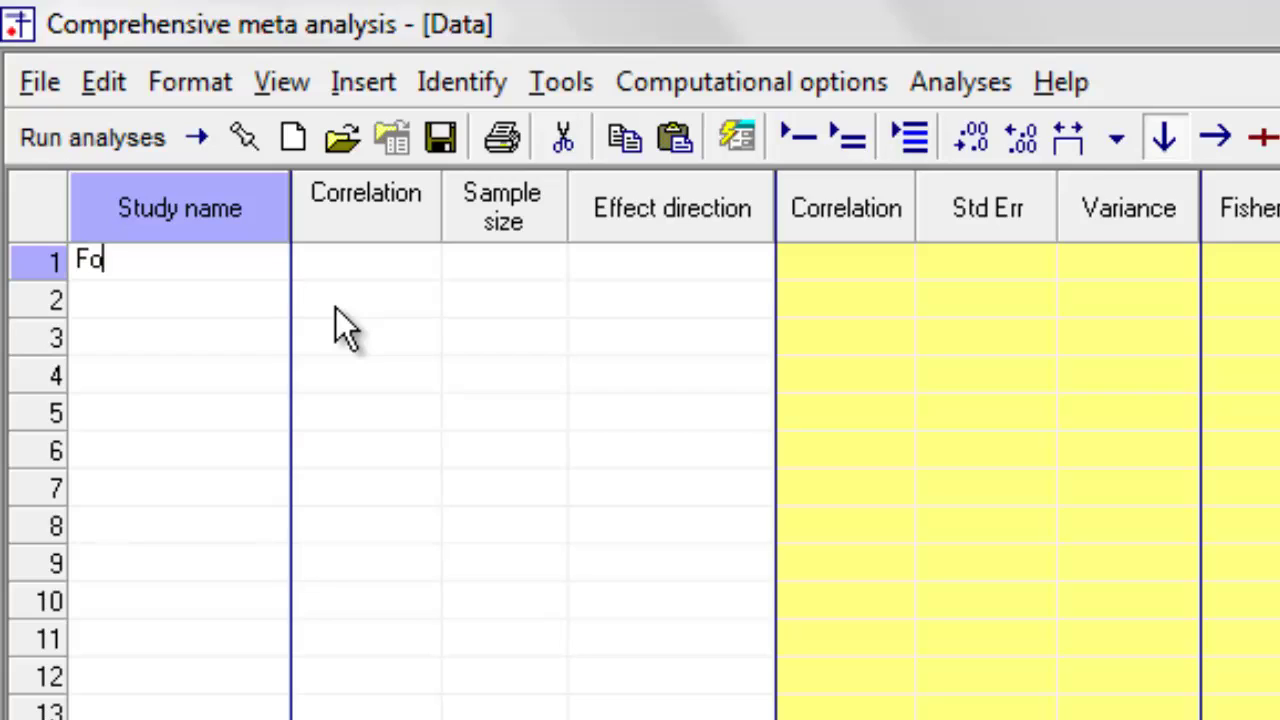
text(nda)
key(Tab)
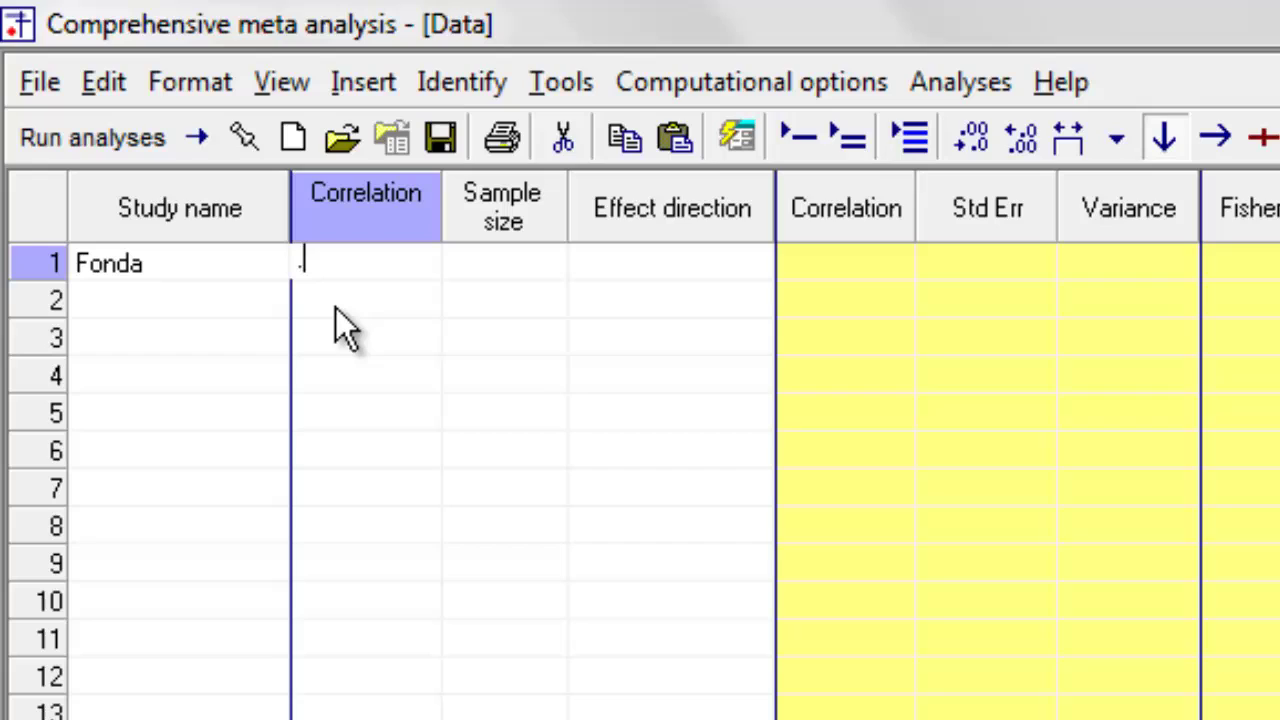
text(.5)
key(Tab)
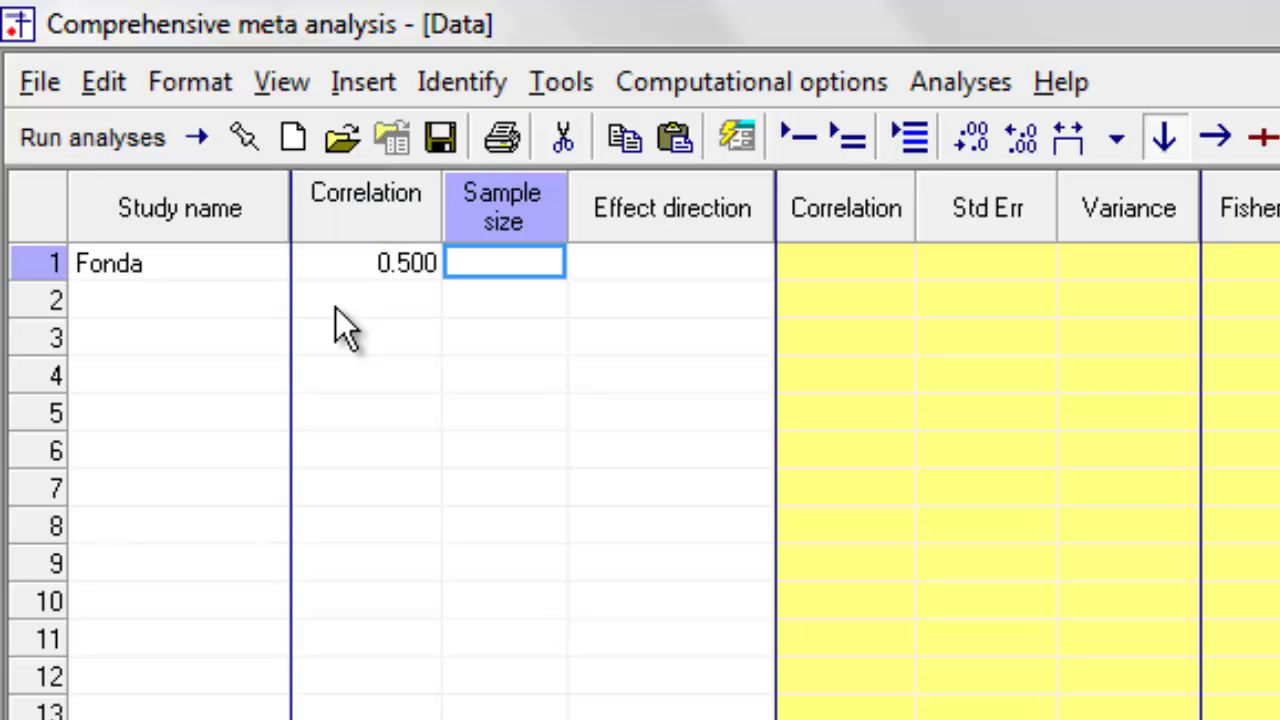
text(40)
key(Tab)
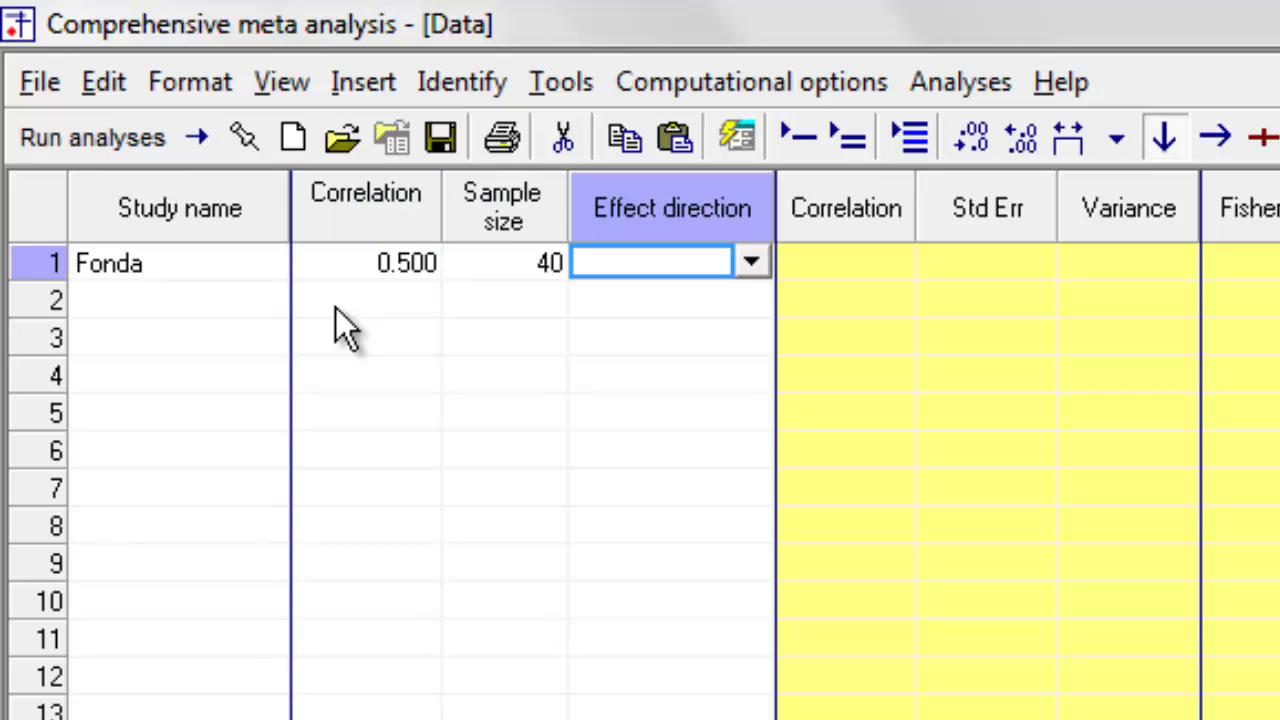
key(Down)
key(Return)
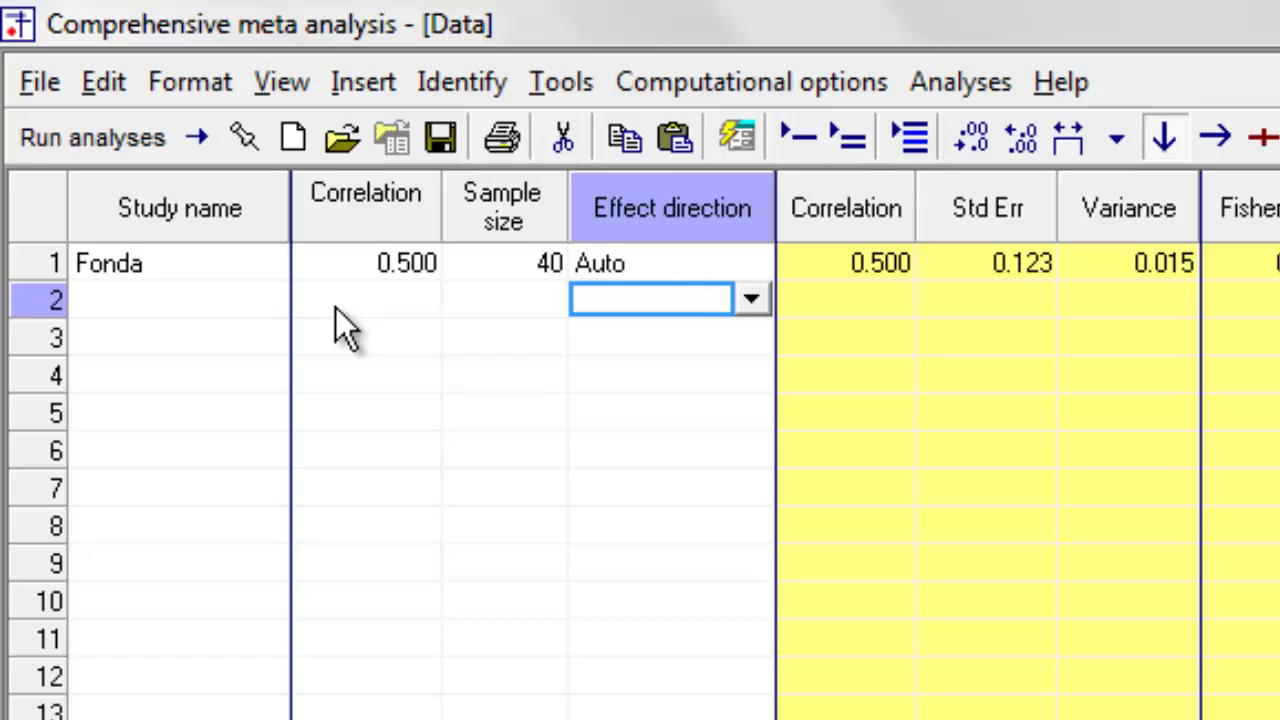
Enter the second study in row 2 with correlation 0.600, sample size 50, auto direction
key(Left)
key(Left)
key(Left)
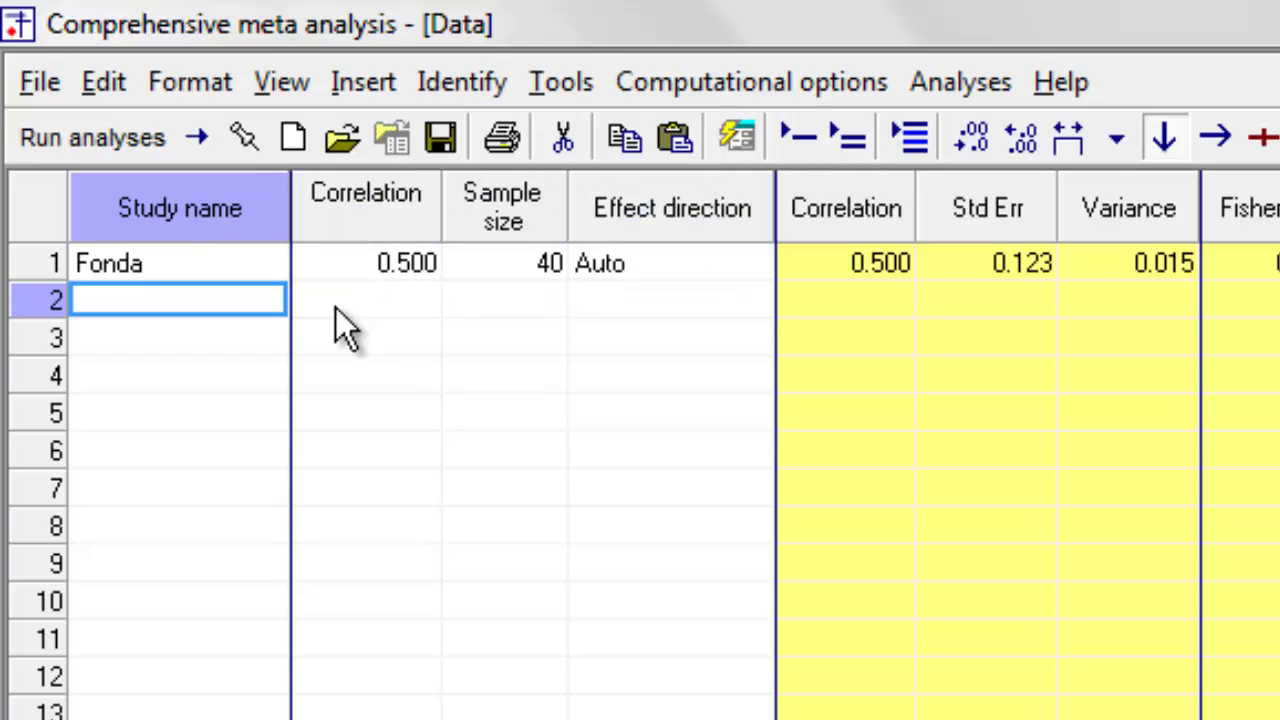
text(New)
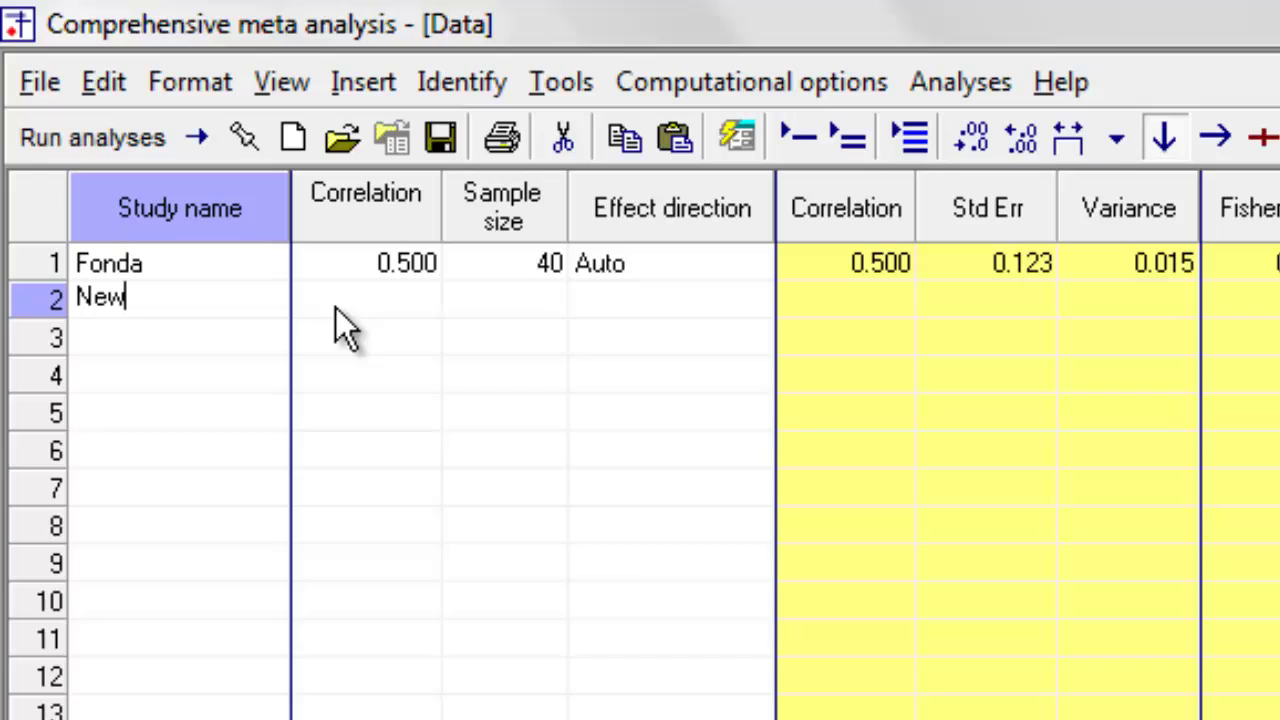
text(man)
key(Right)
text(.6)
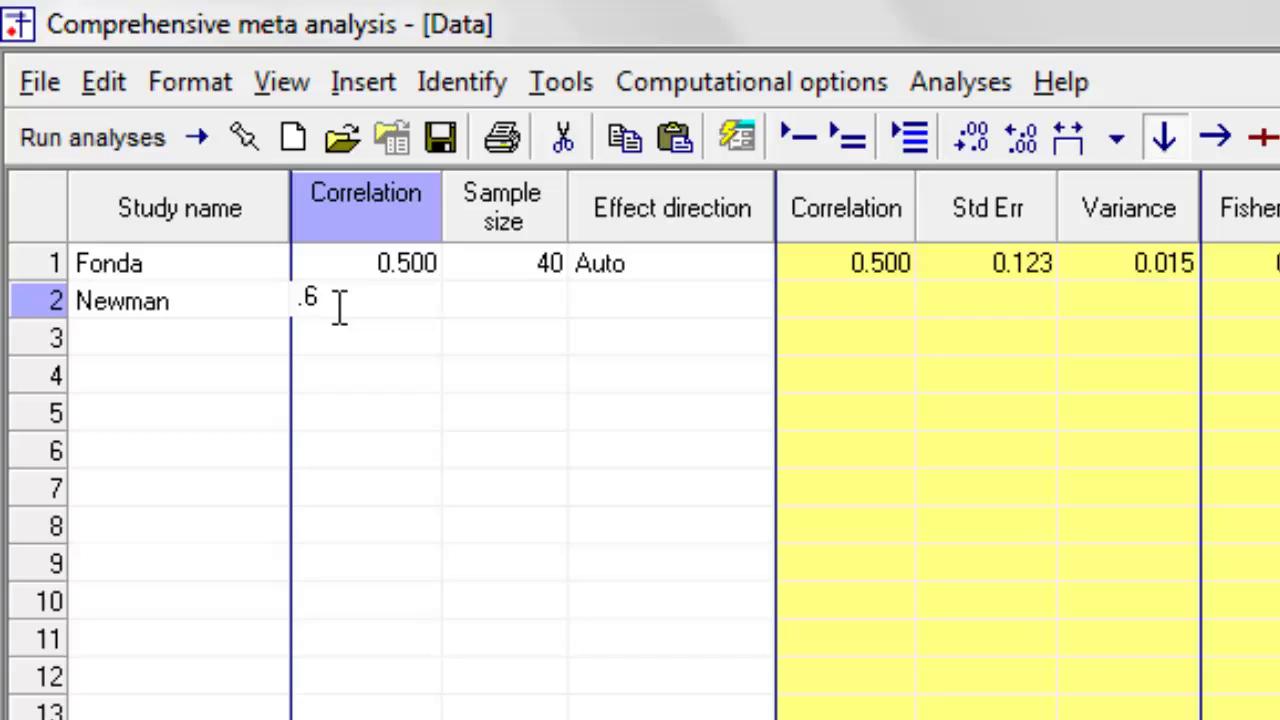
key(Right)
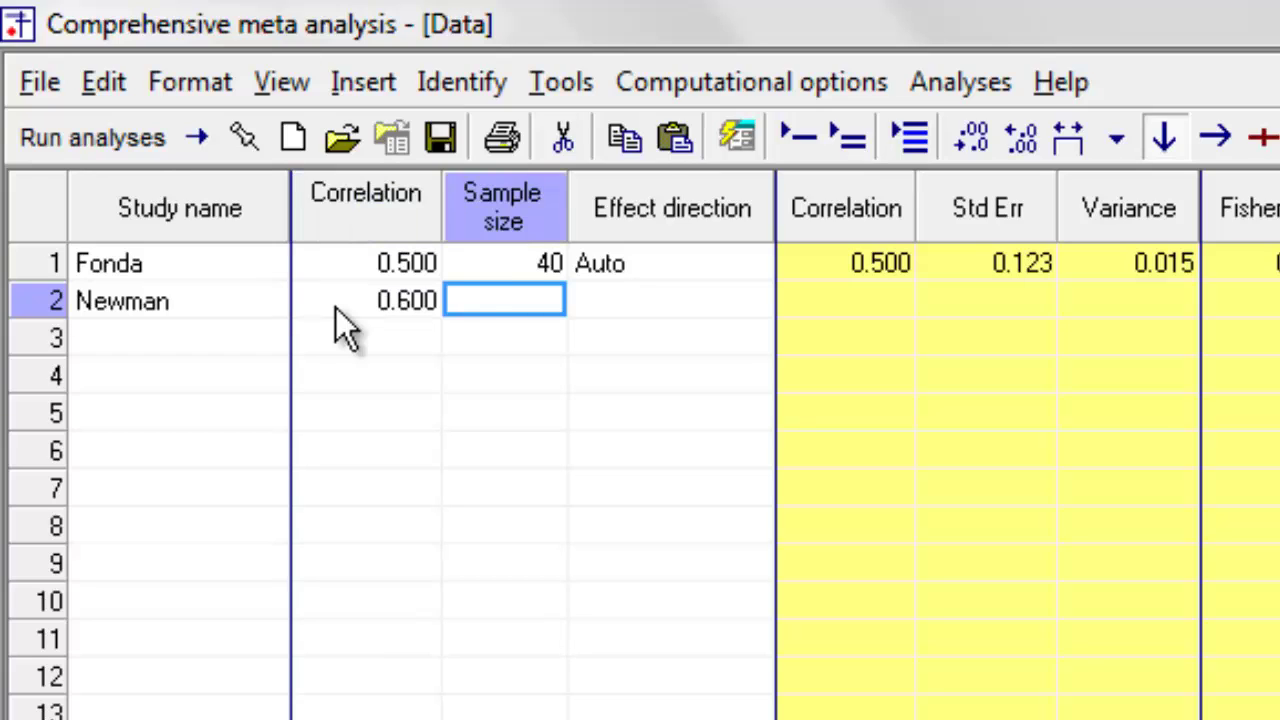
text(50)
key(Right)
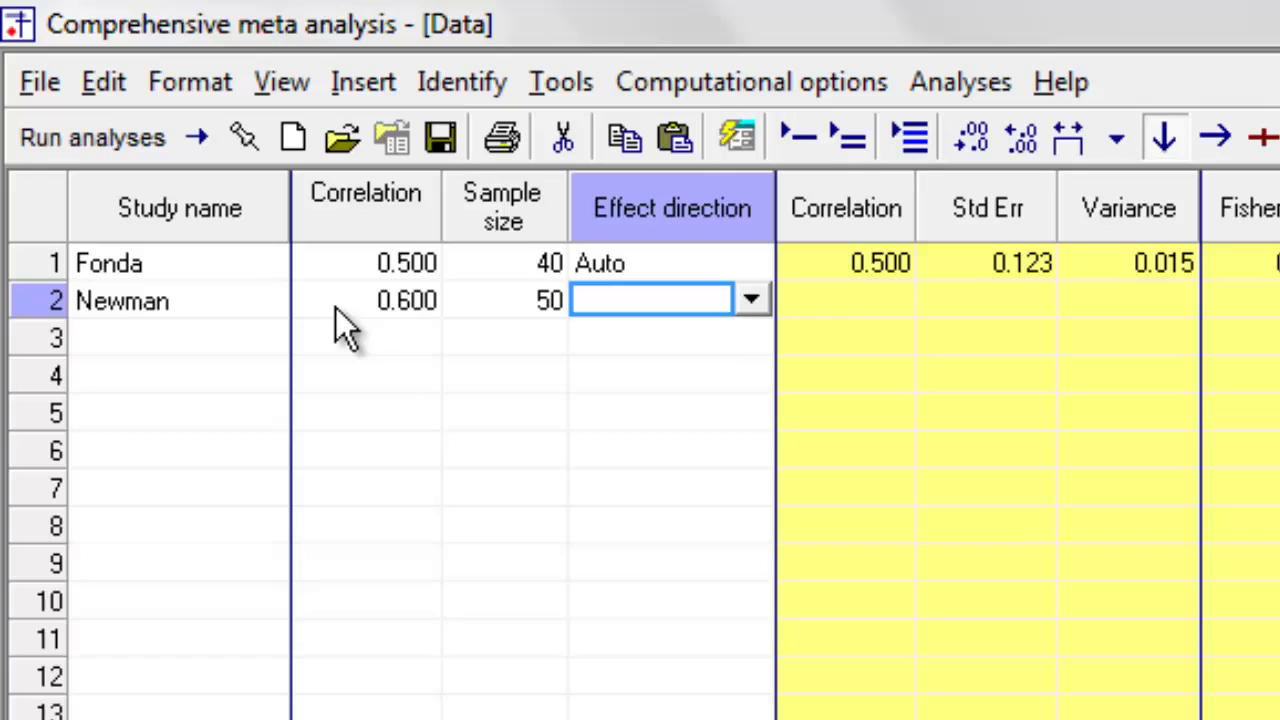
key(Down)
key(Up)
key(Up)
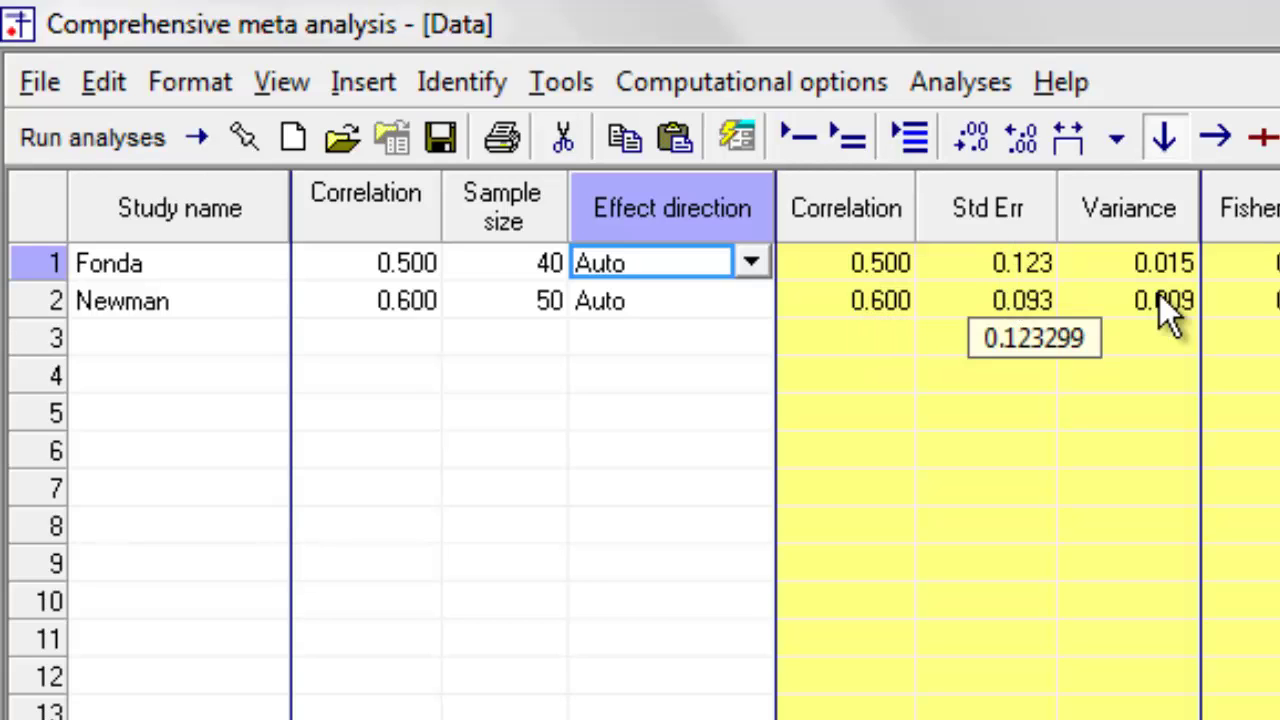
mouse_move(1141, 310)
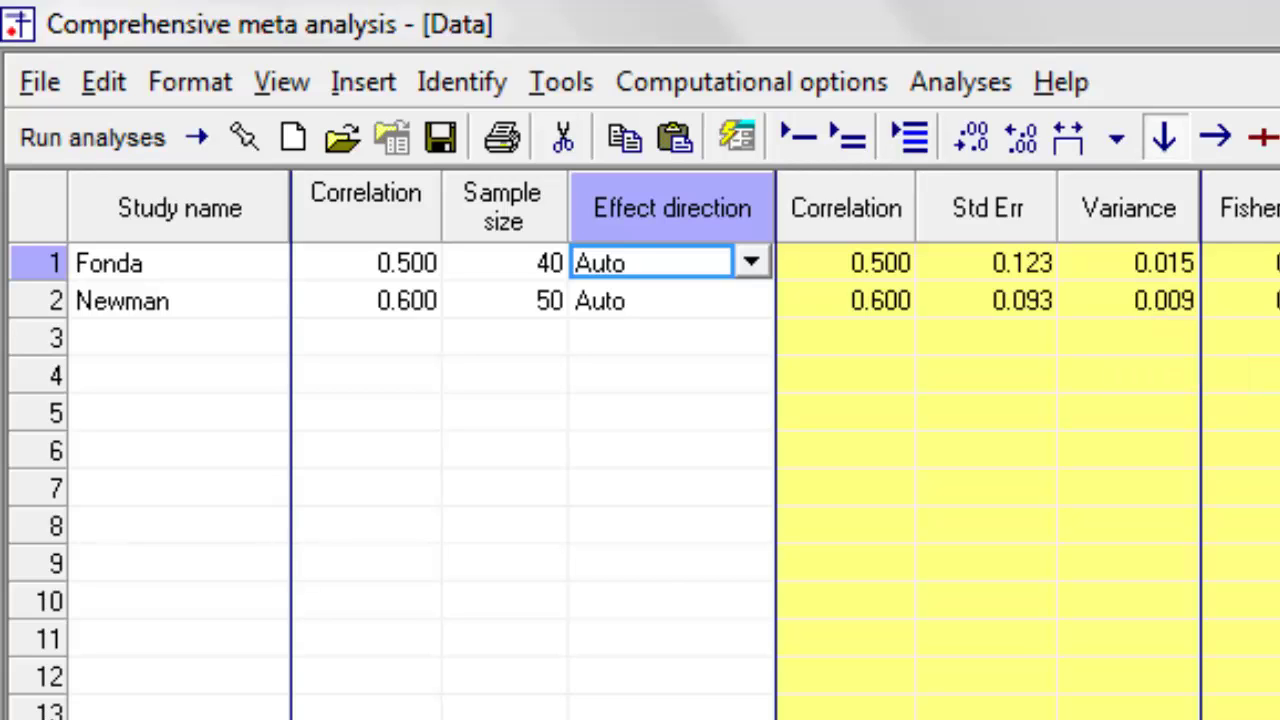
click(1000, 640)
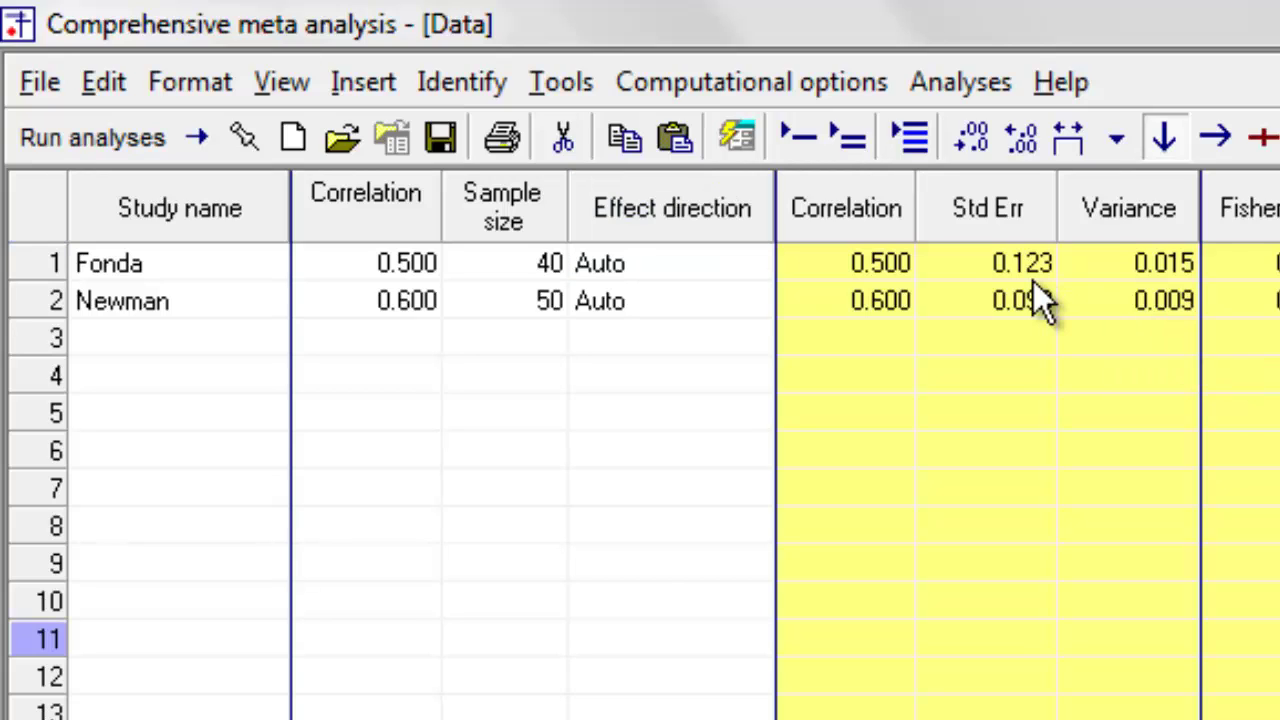
mouse_move(1035, 283)
mouse_move(914, 300)
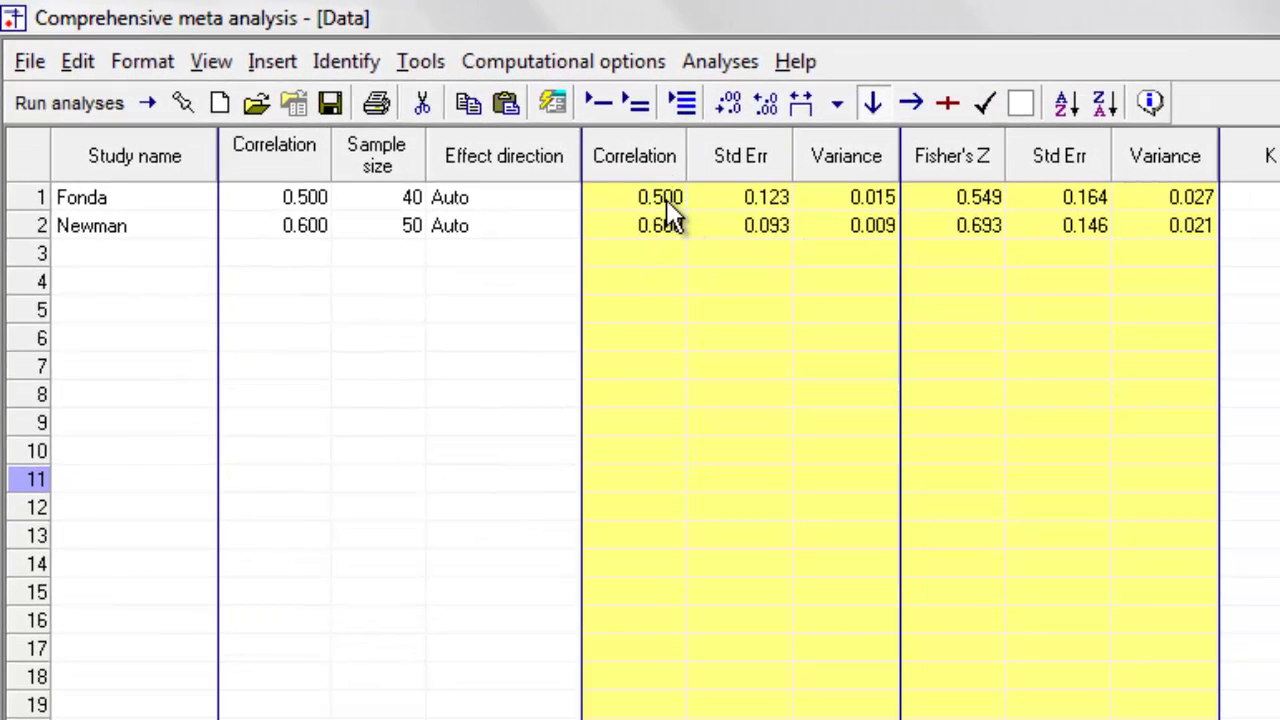
mouse_move(668, 212)
mouse_move(975, 238)
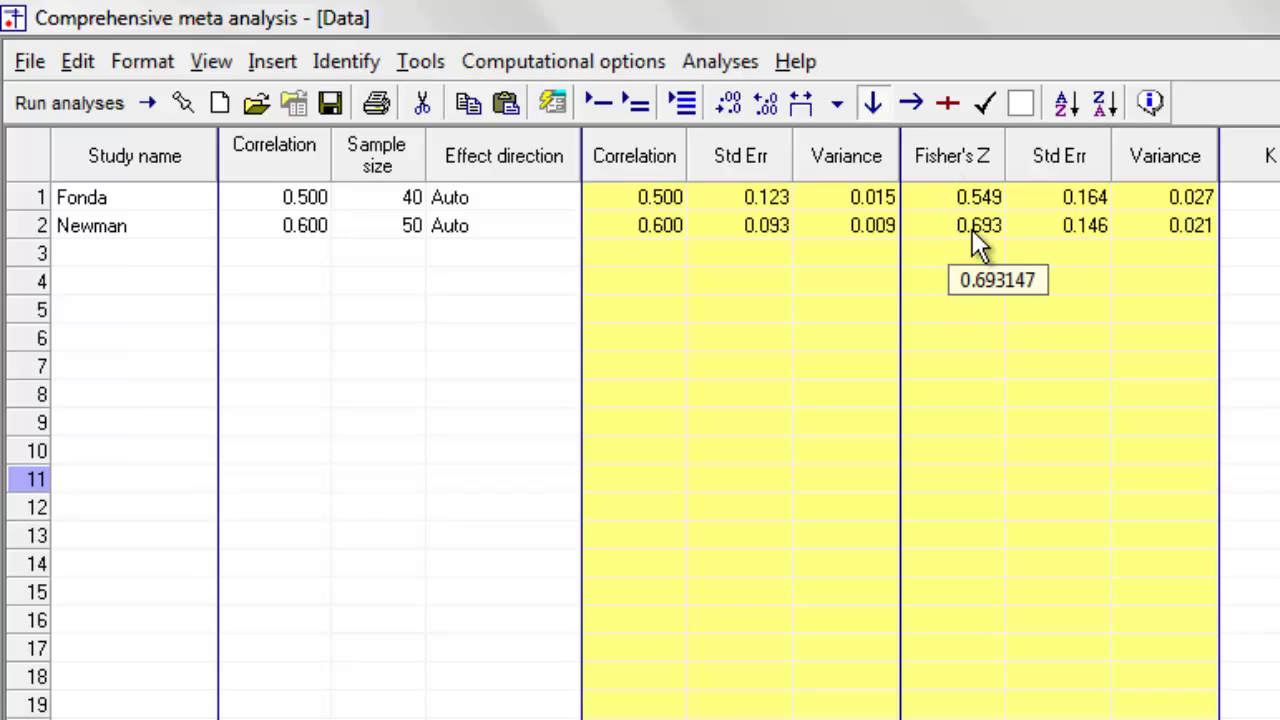
View how the first study's standard error of 0.123 was computed, then close the explanation
click(751, 204)
double_click(751, 202)
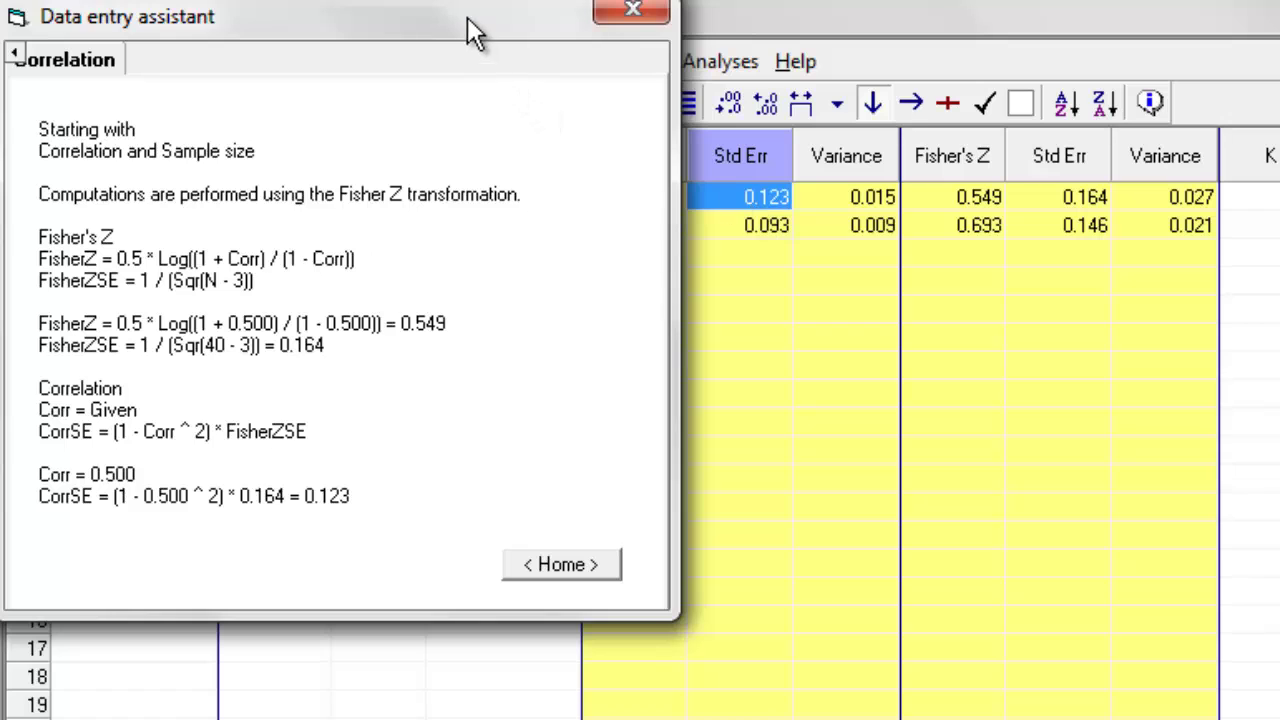
drag(467, 18, 1247, 345)
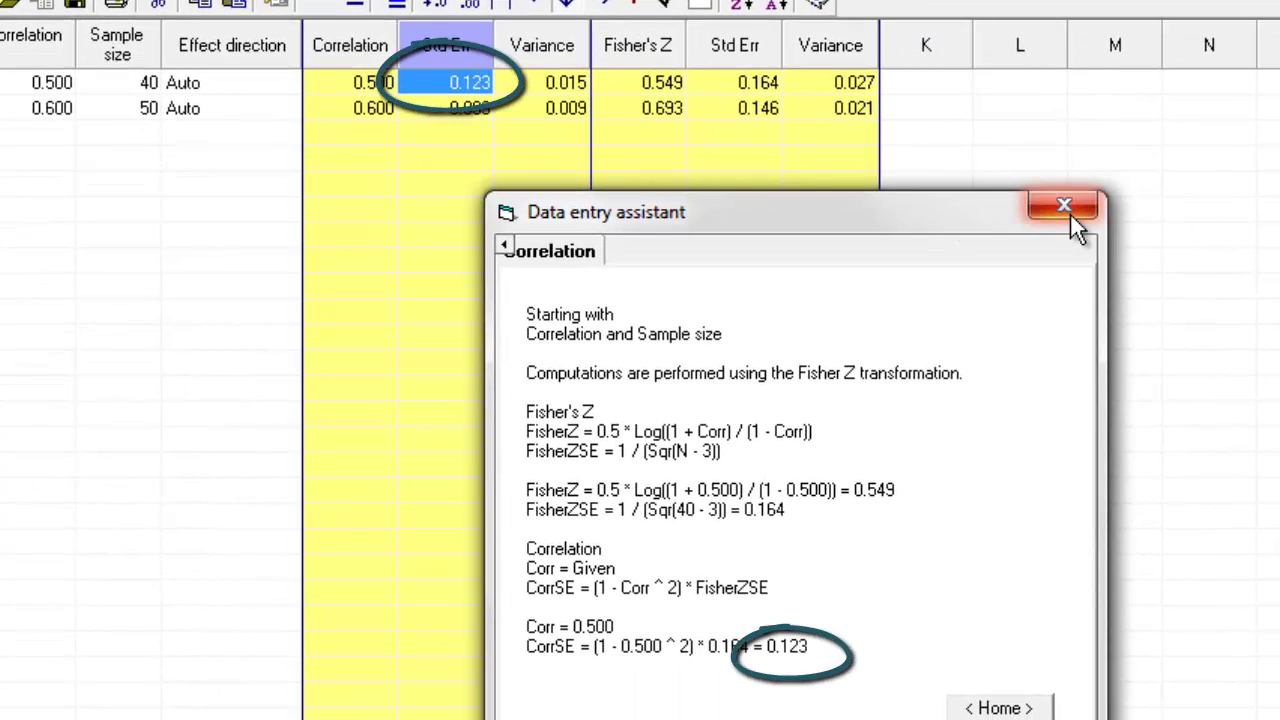
click(1104, 241)
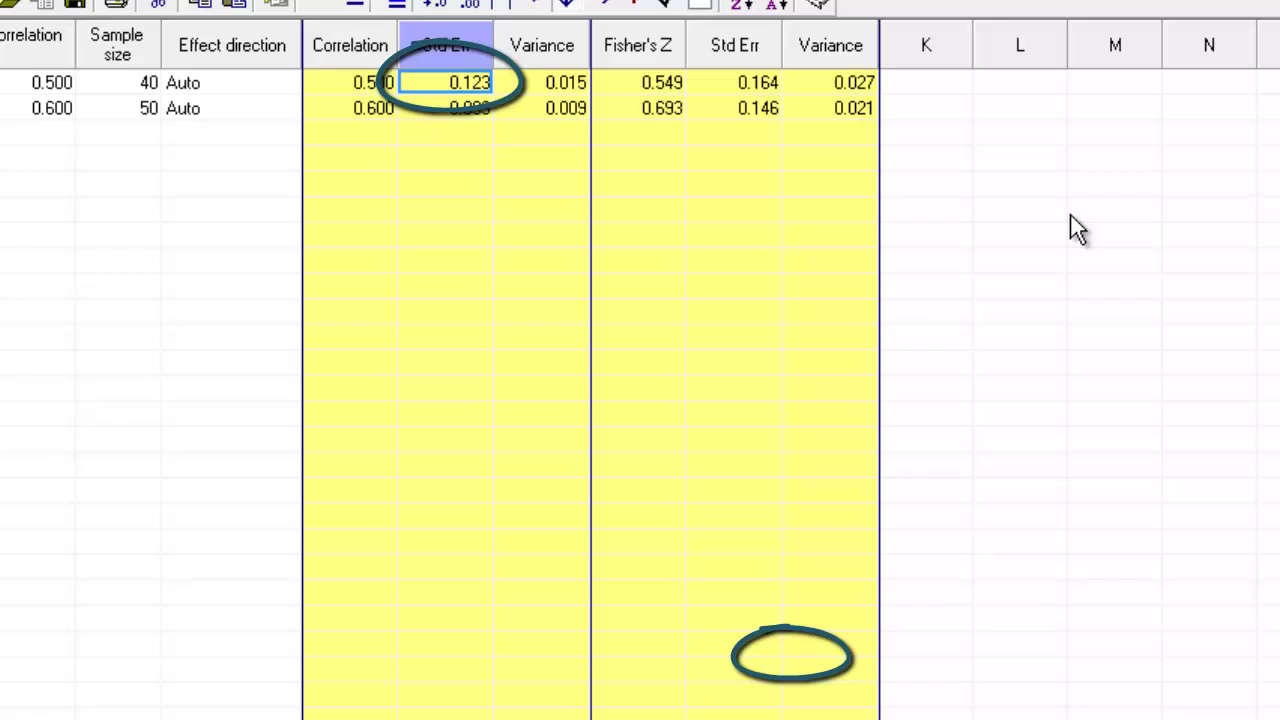
Open the Data entry assistant for the first study's 0.500 correlation
click(58, 90)
double_click(58, 90)
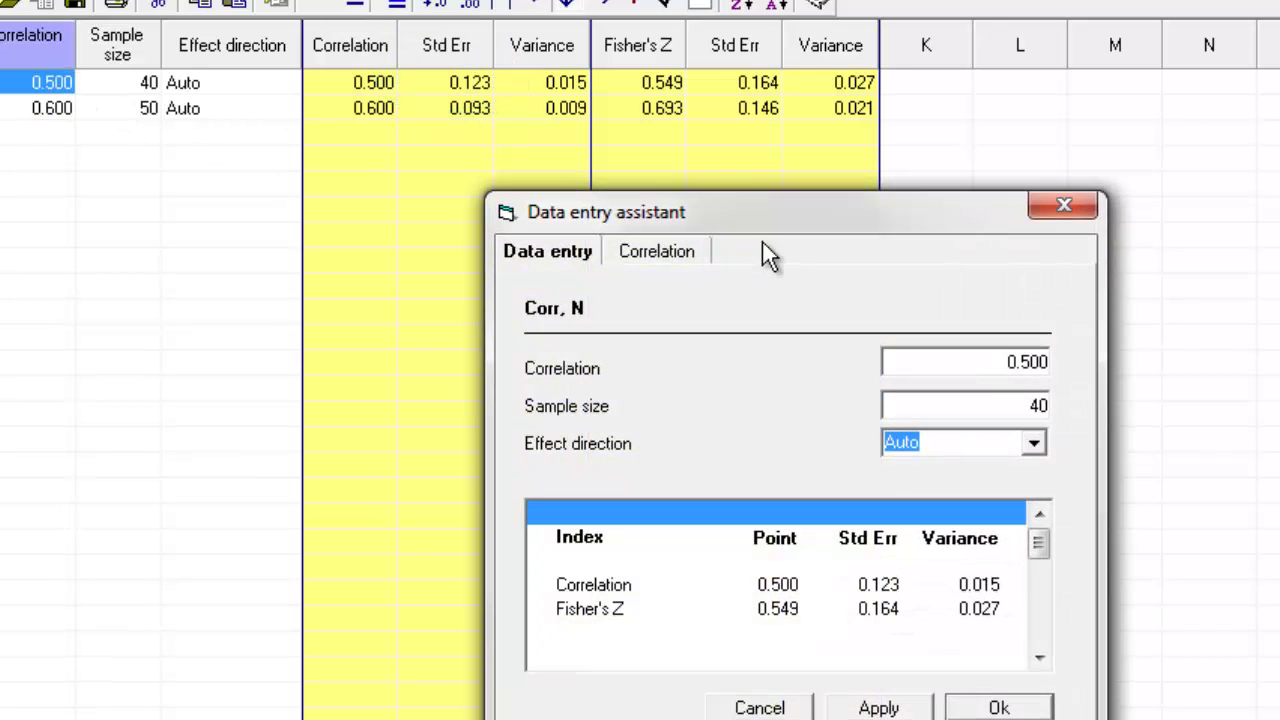
drag(774, 213, 541, 142)
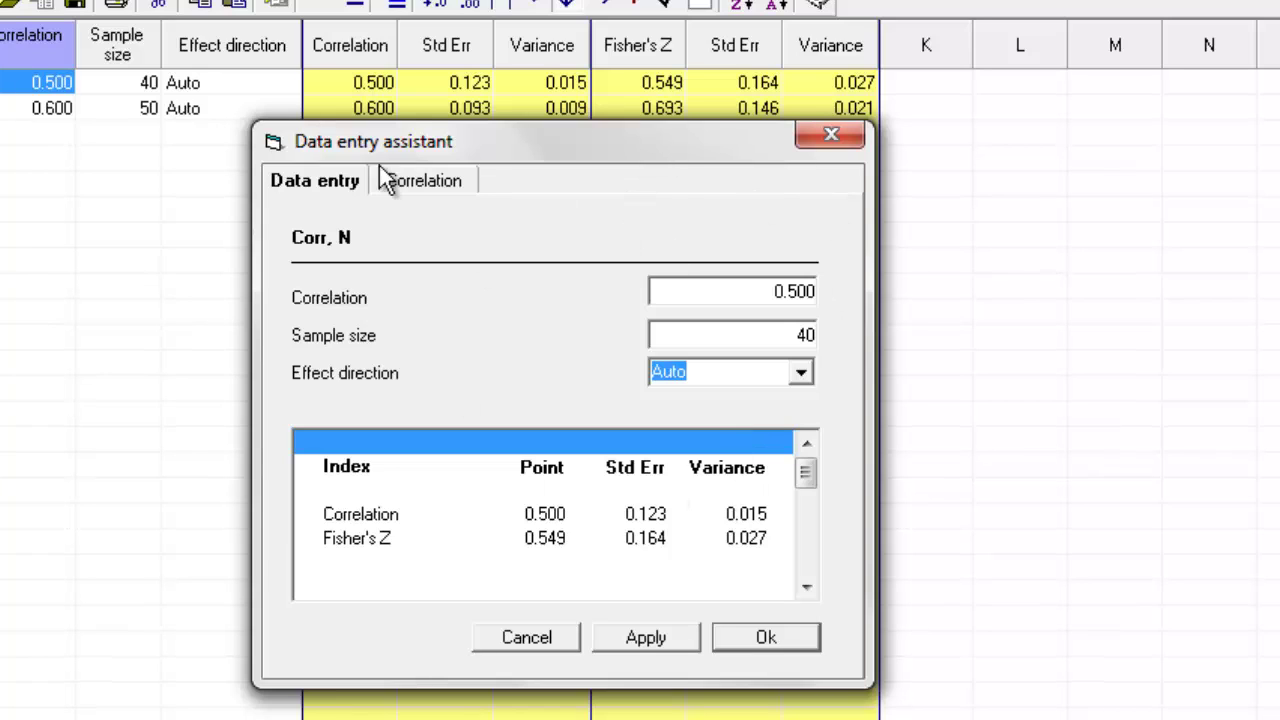
Close the Data entry assistant to return to the two-study data grid
click(849, 128)
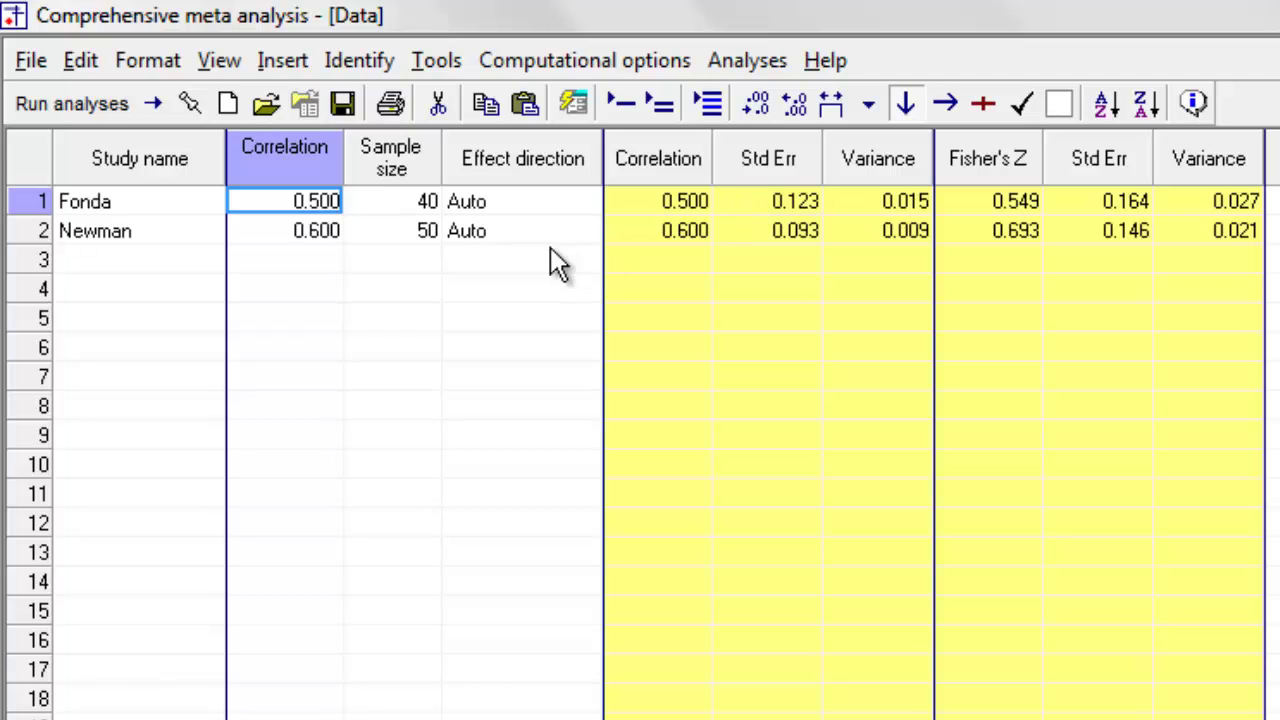
click(579, 200)
click(584, 201)
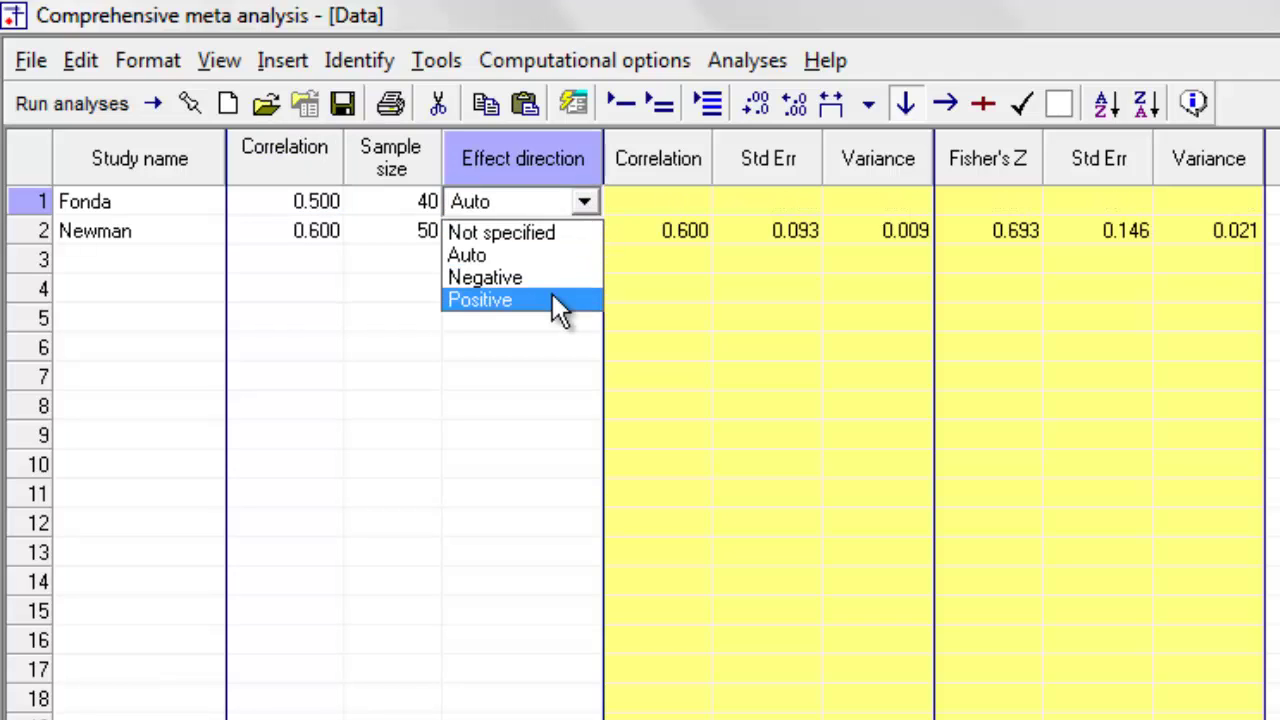
click(547, 258)
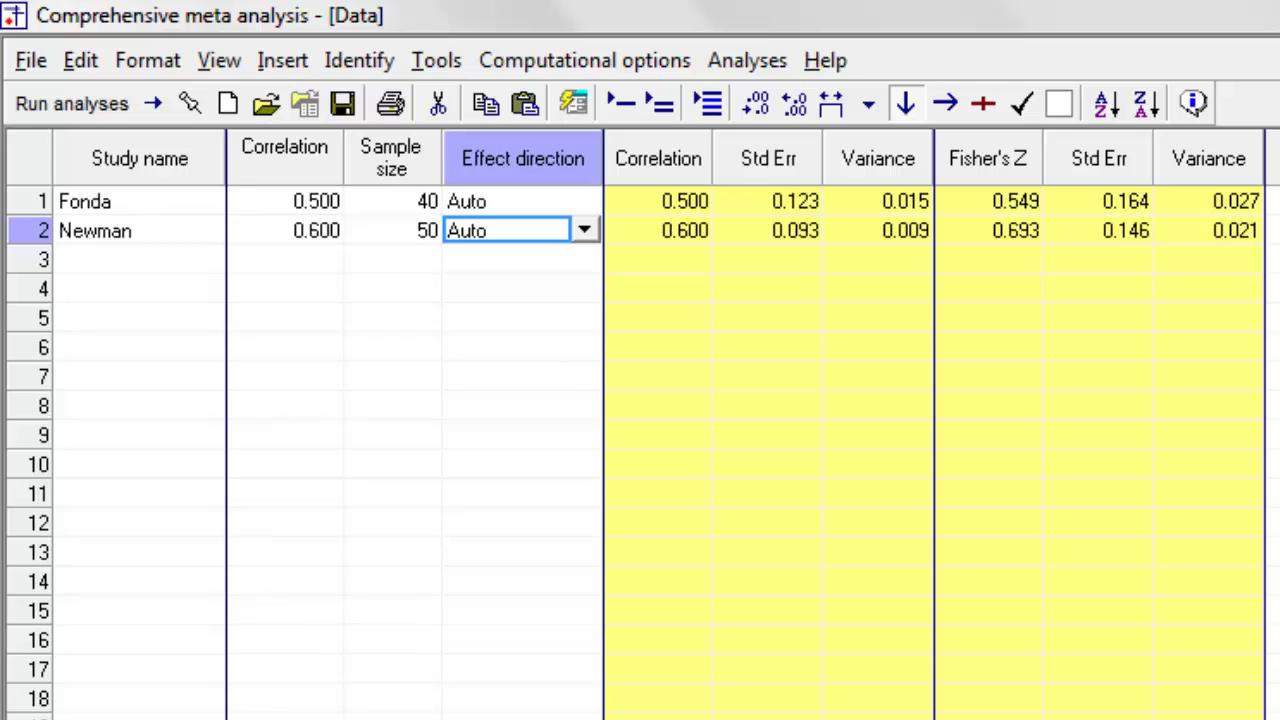
key(Escape)
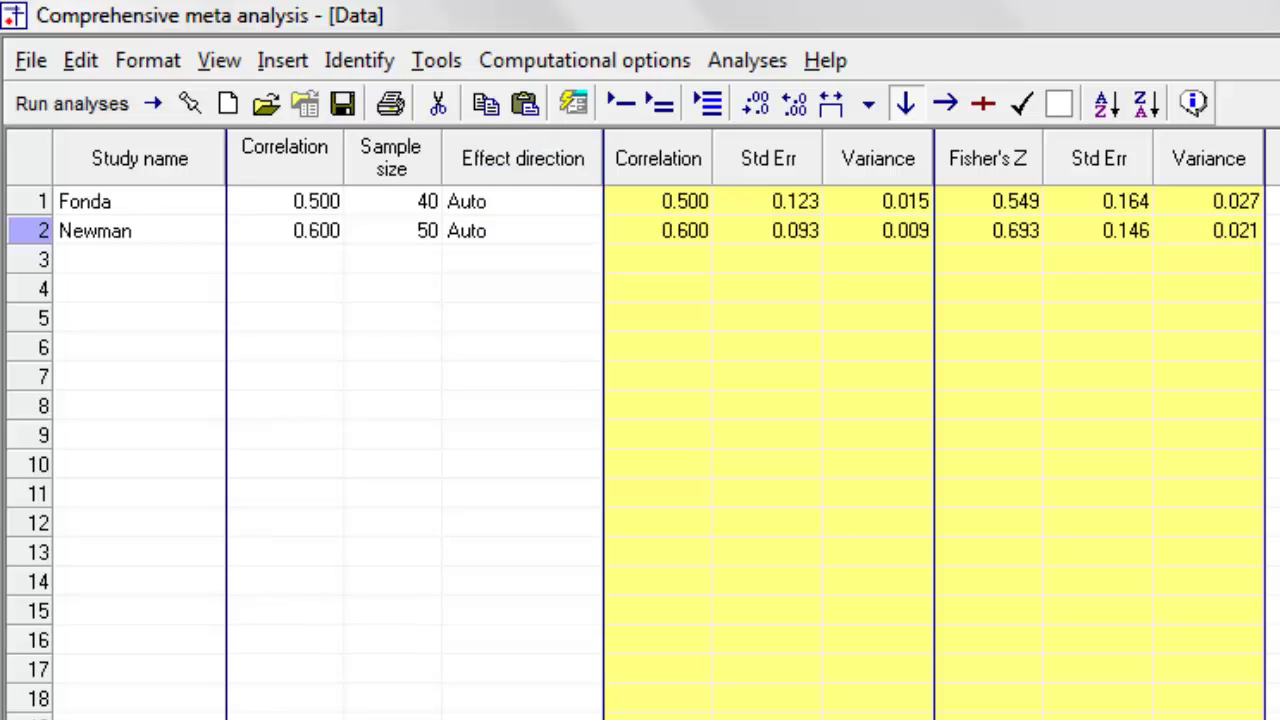
mouse_move(831, 235)
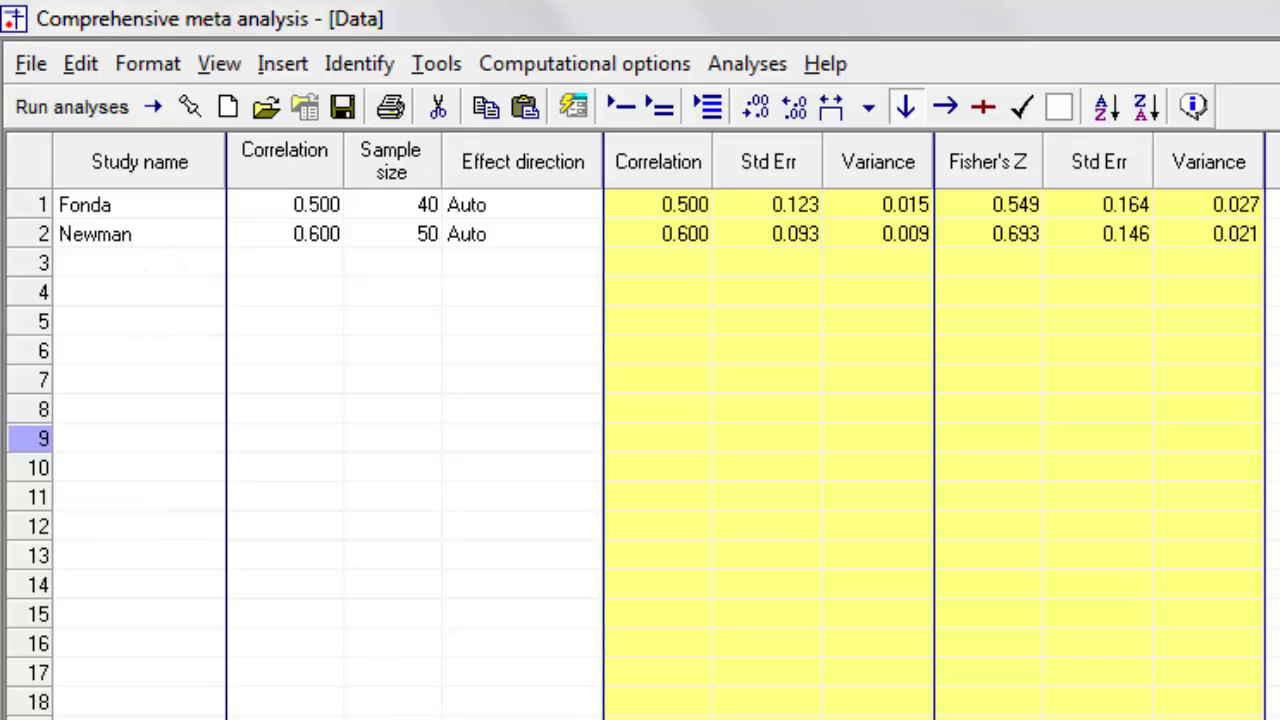
Copy the four study rows with correlations and sample sizes from Chapters_14_and_18.xls
key(alt+Tab)
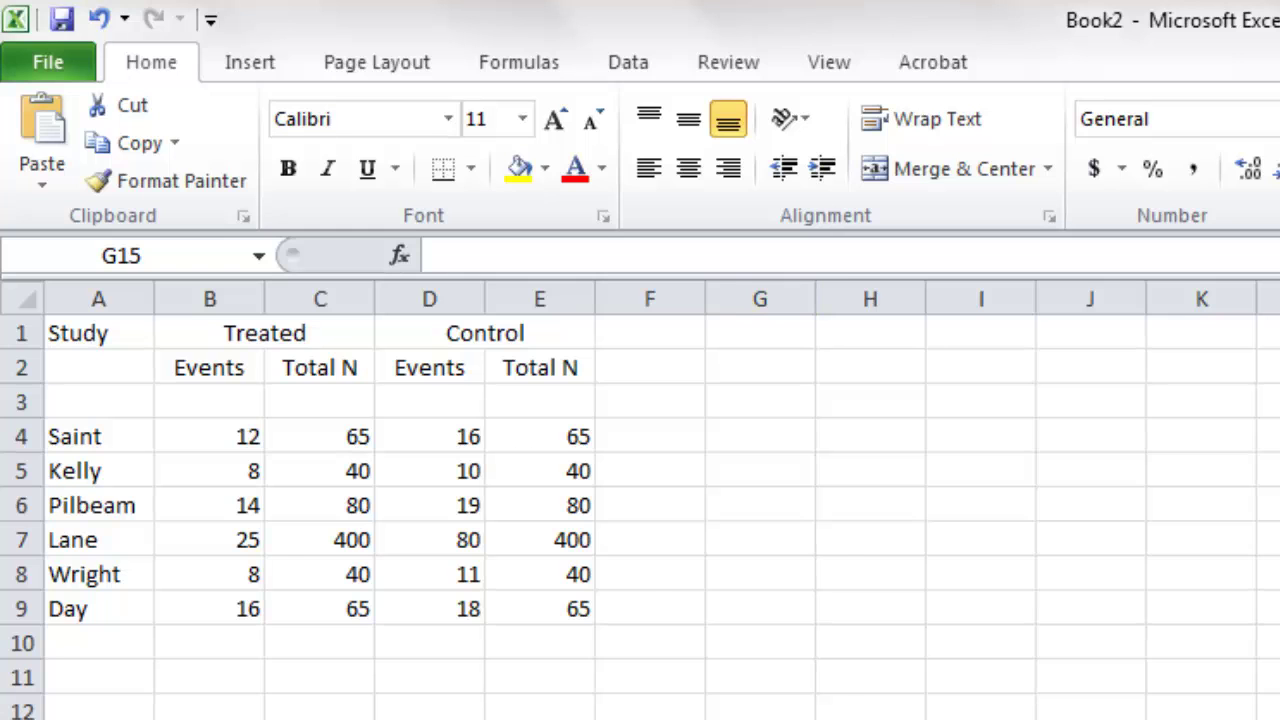
key(alt+Tab)
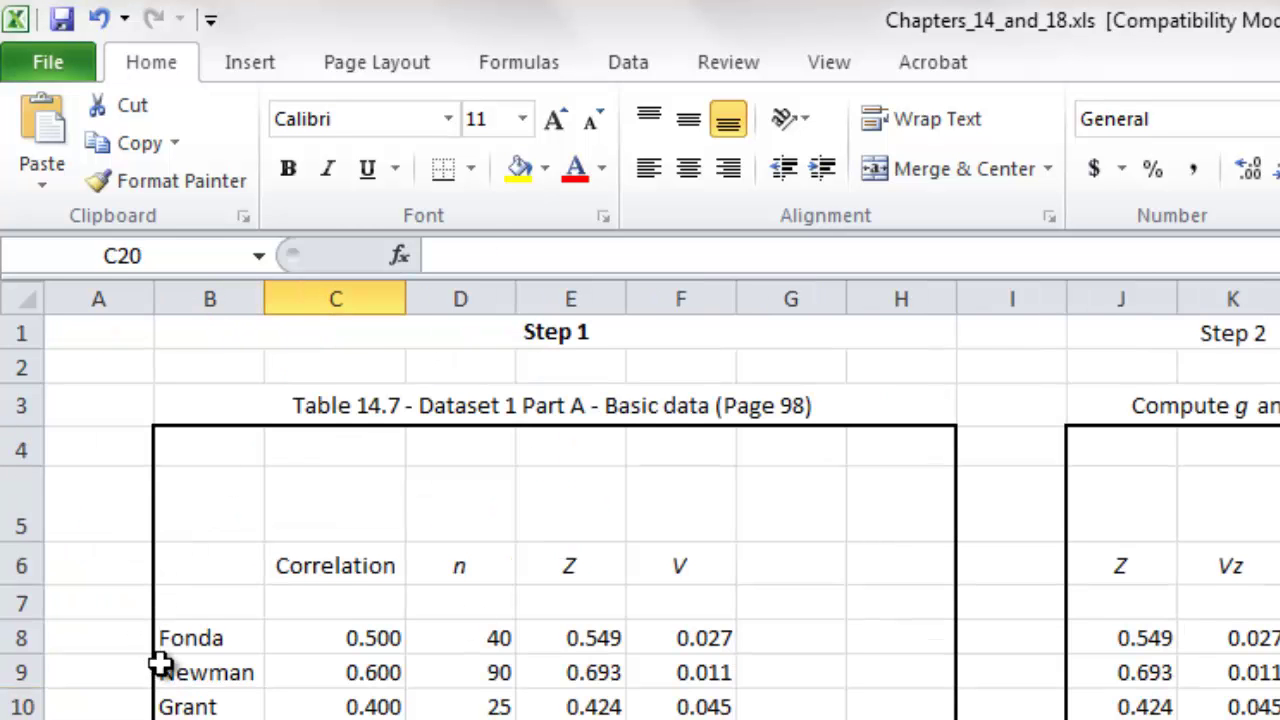
click(202, 706)
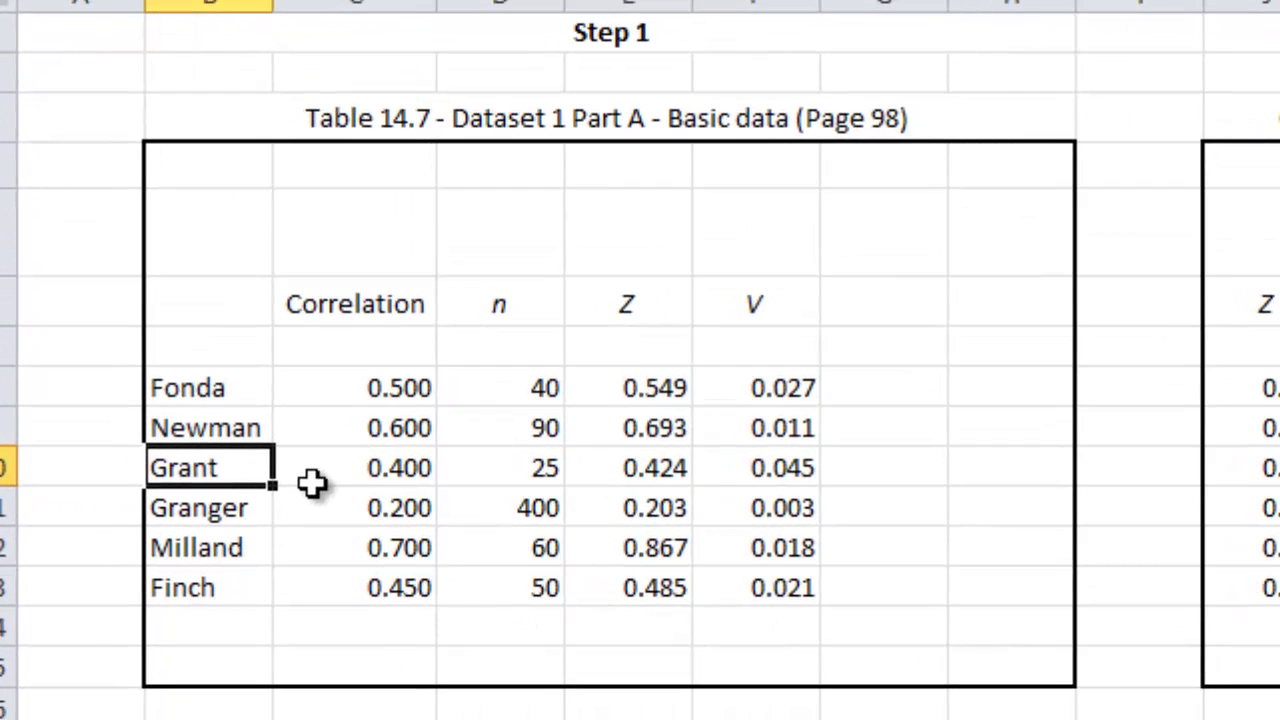
key(shift+Down)
key(shift+Down)
key(shift+Down)
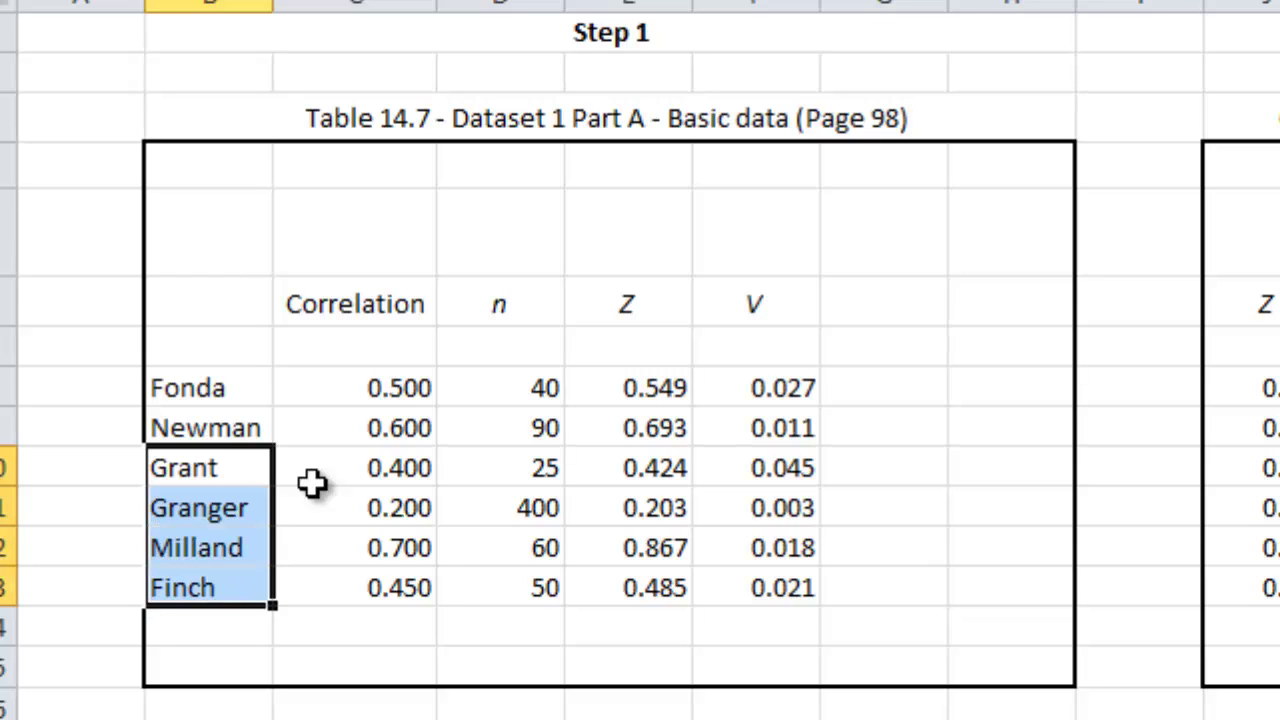
key(shift+Right)
key(shift+Right)
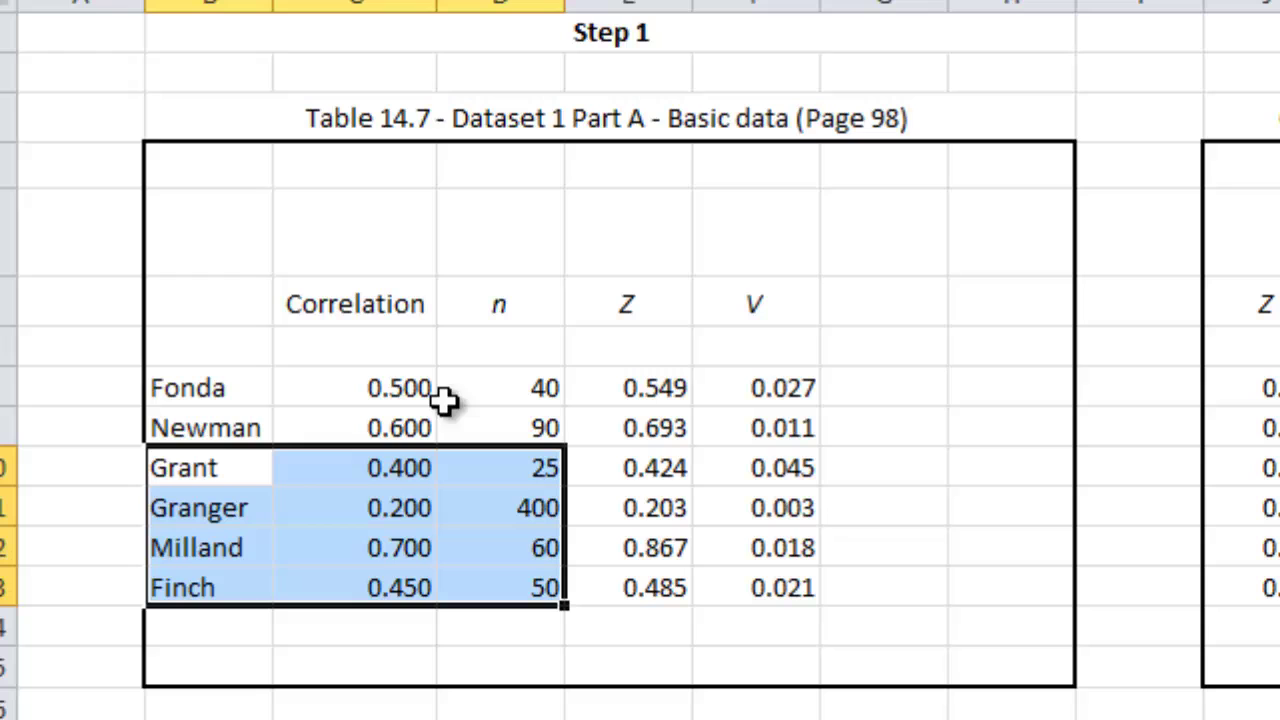
key(ctrl+c)
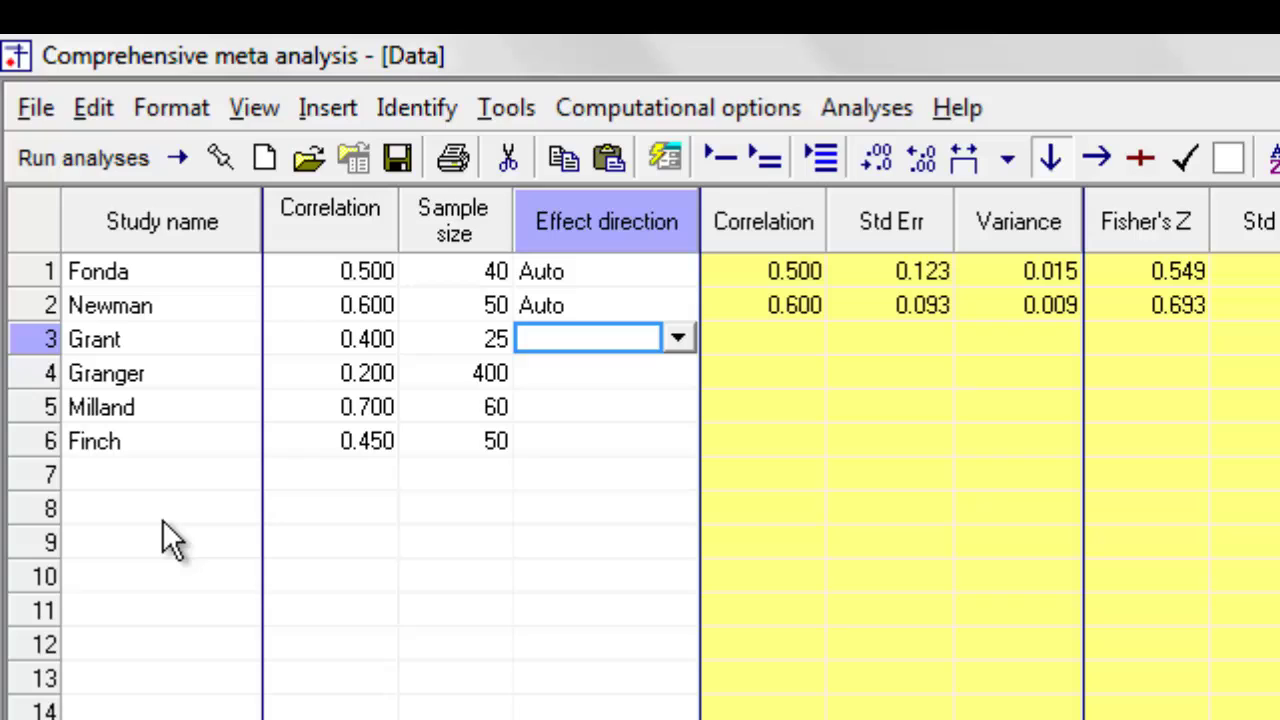
Give rows 3–6 Auto effect direction and save the sheet as Correlation Data Entry.cma
key(Return)
key(Return)
key(Return)
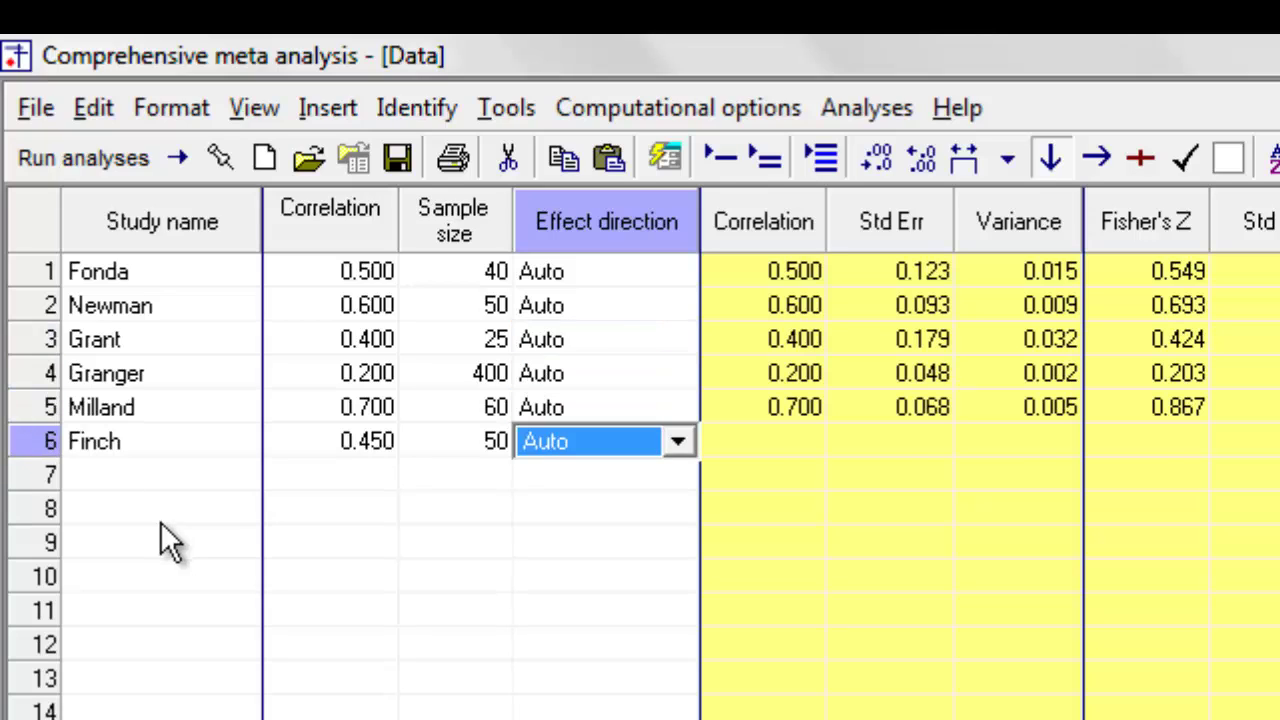
key(Return)
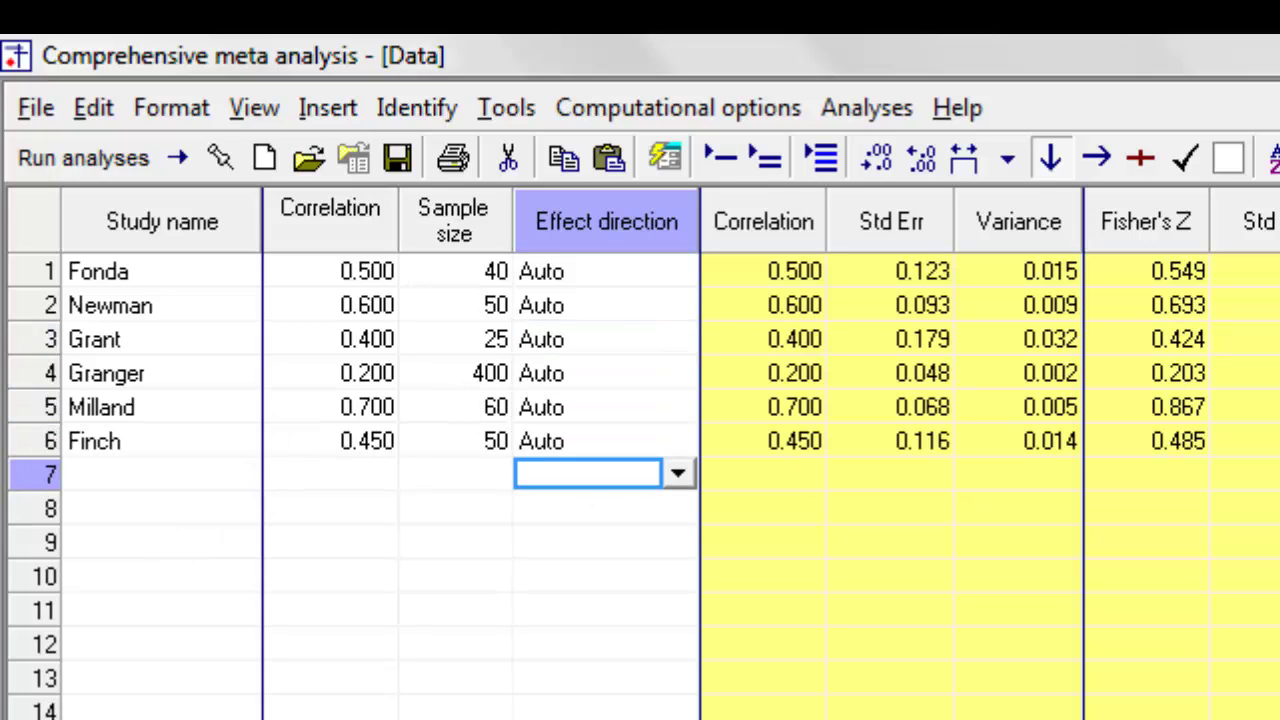
click(396, 158)
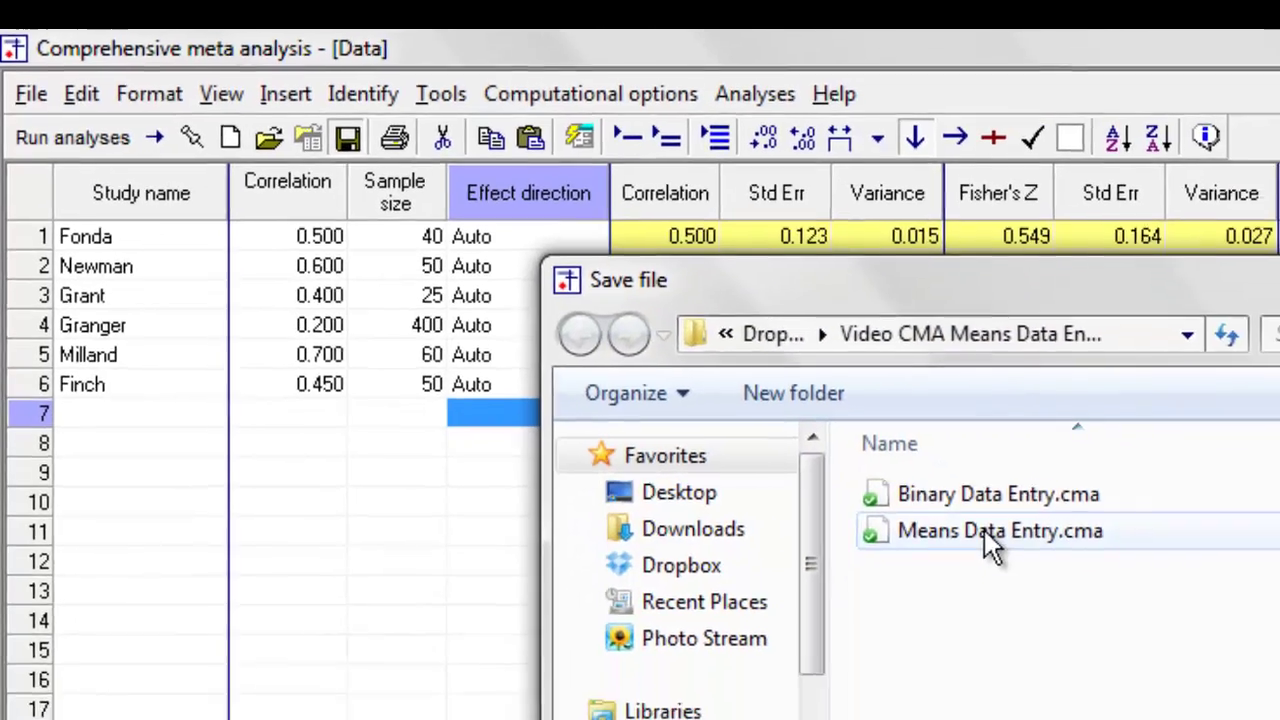
click(1092, 529)
click(675, 684)
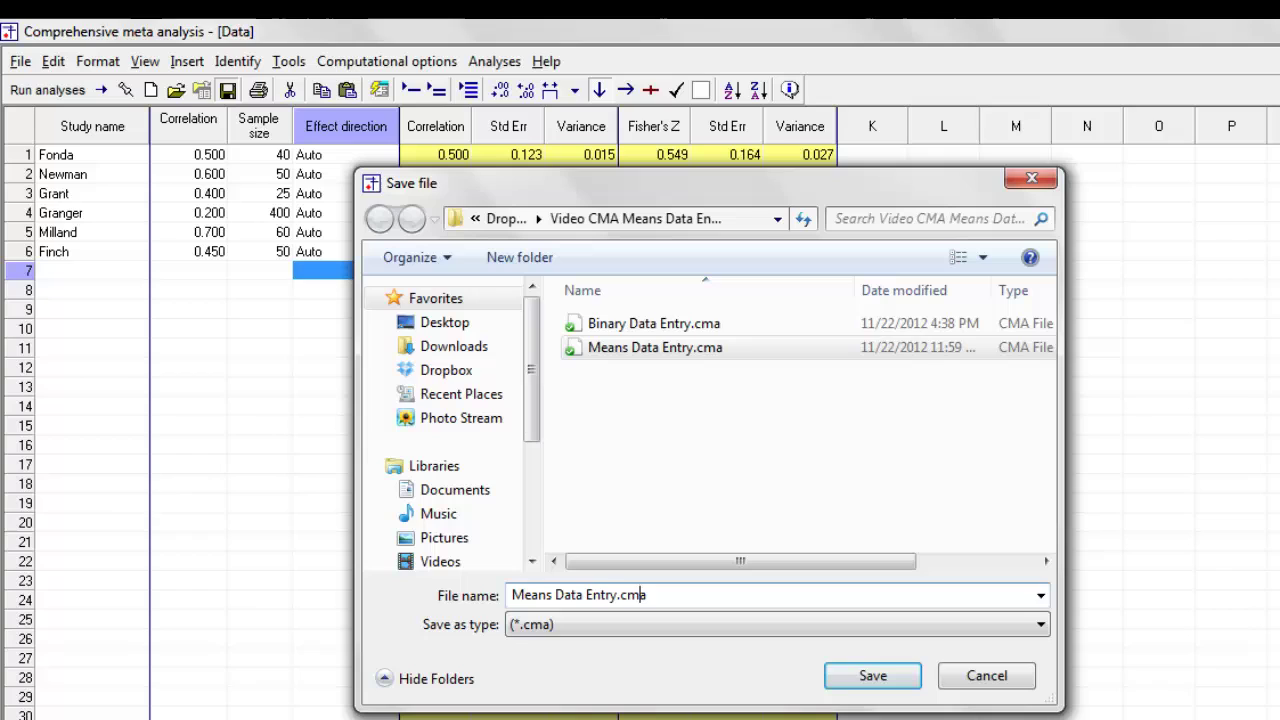
click(555, 595)
key(BackSpace)
key(BackSpace)
key(BackSpace)
key(BackSpace)
key(BackSpace)
key(BackSpace)
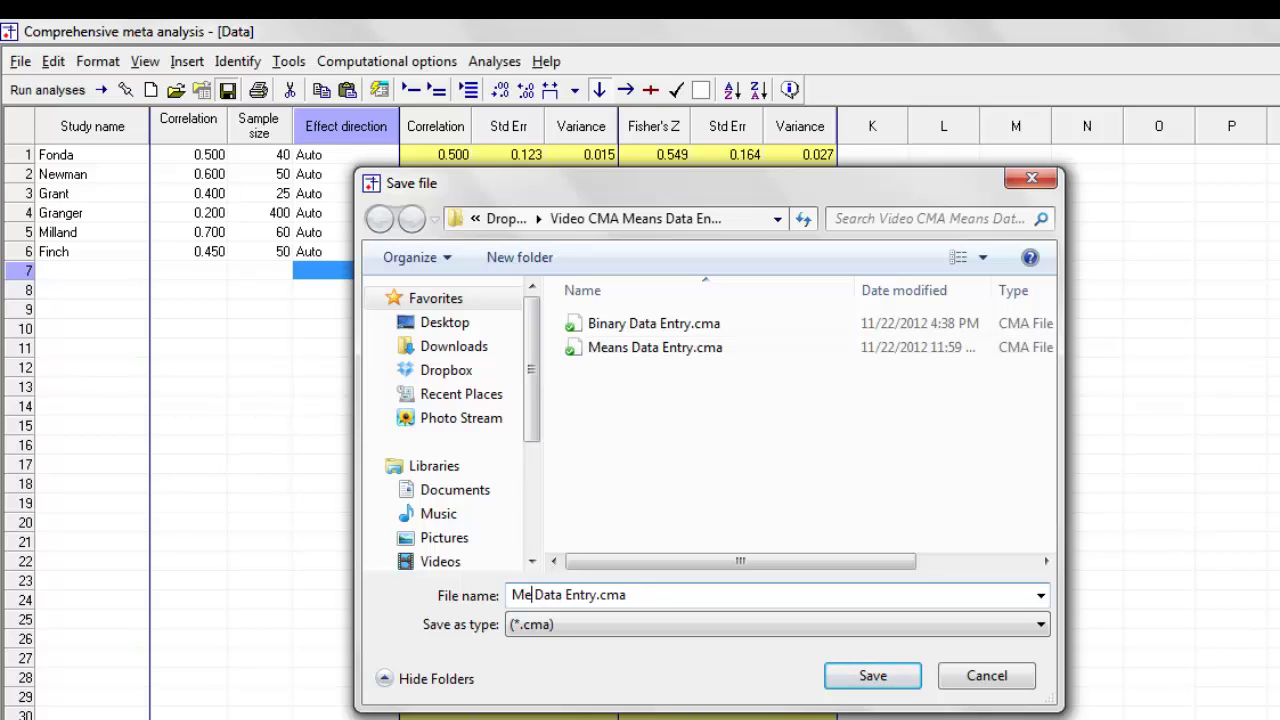
text(Correla)
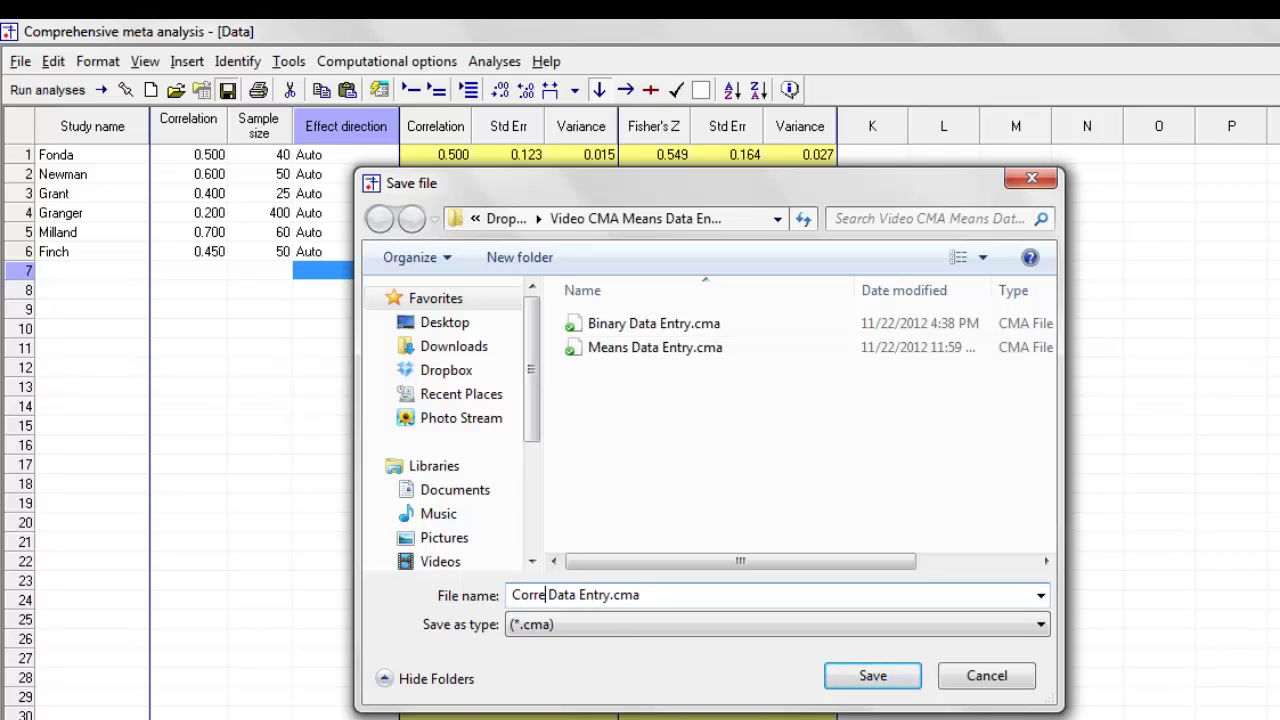
text(tion)
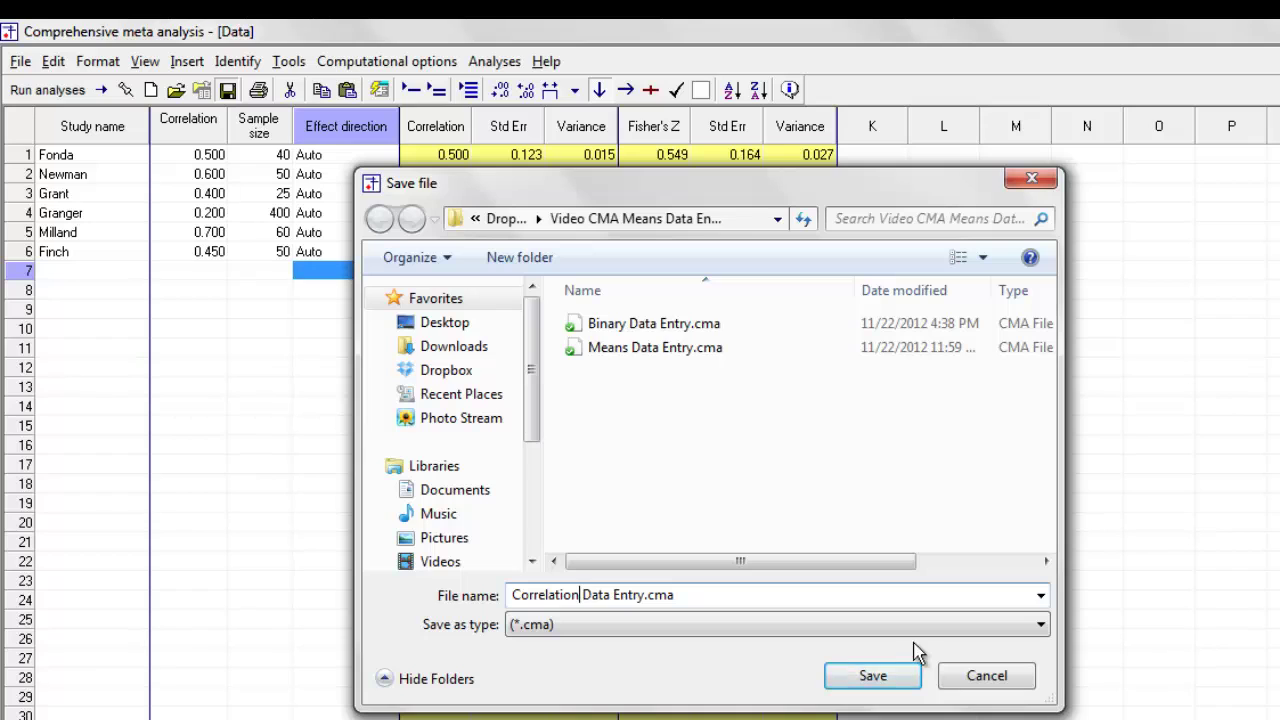
click(872, 676)
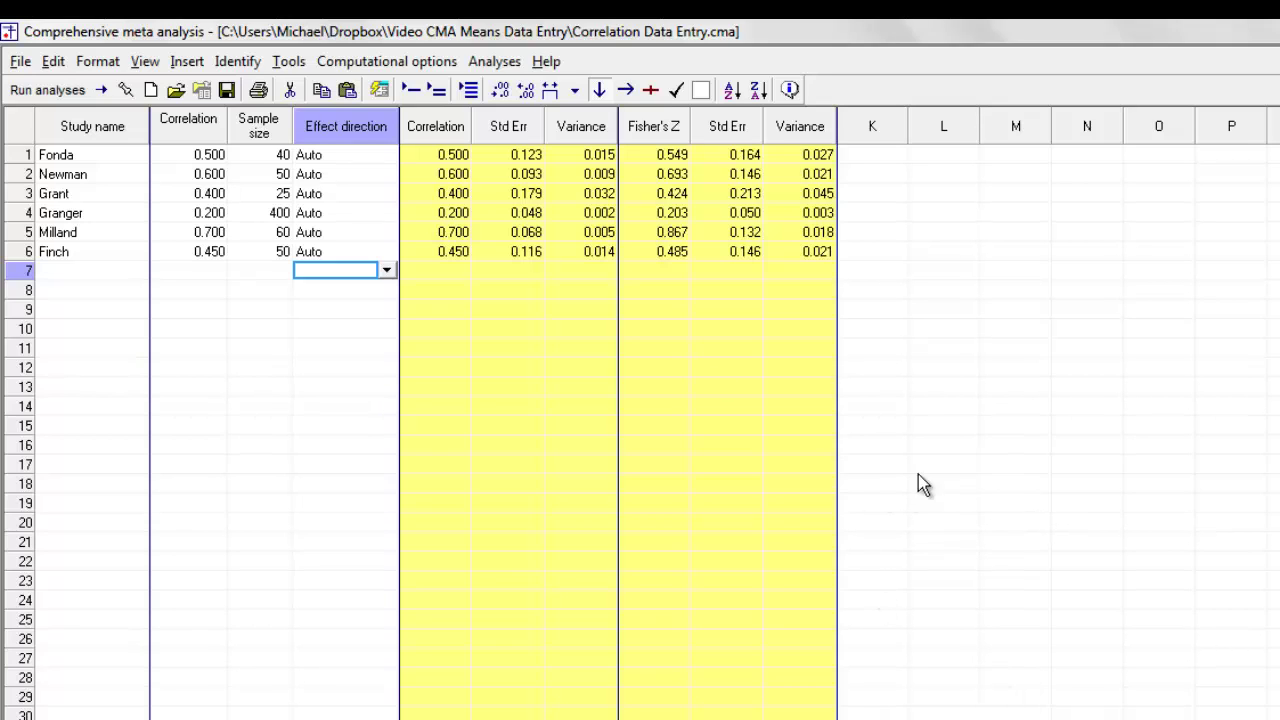
Hide Fisher's Z from the computed columns, keeping Correlation, Std Err and Variance visible
right_click(521, 213)
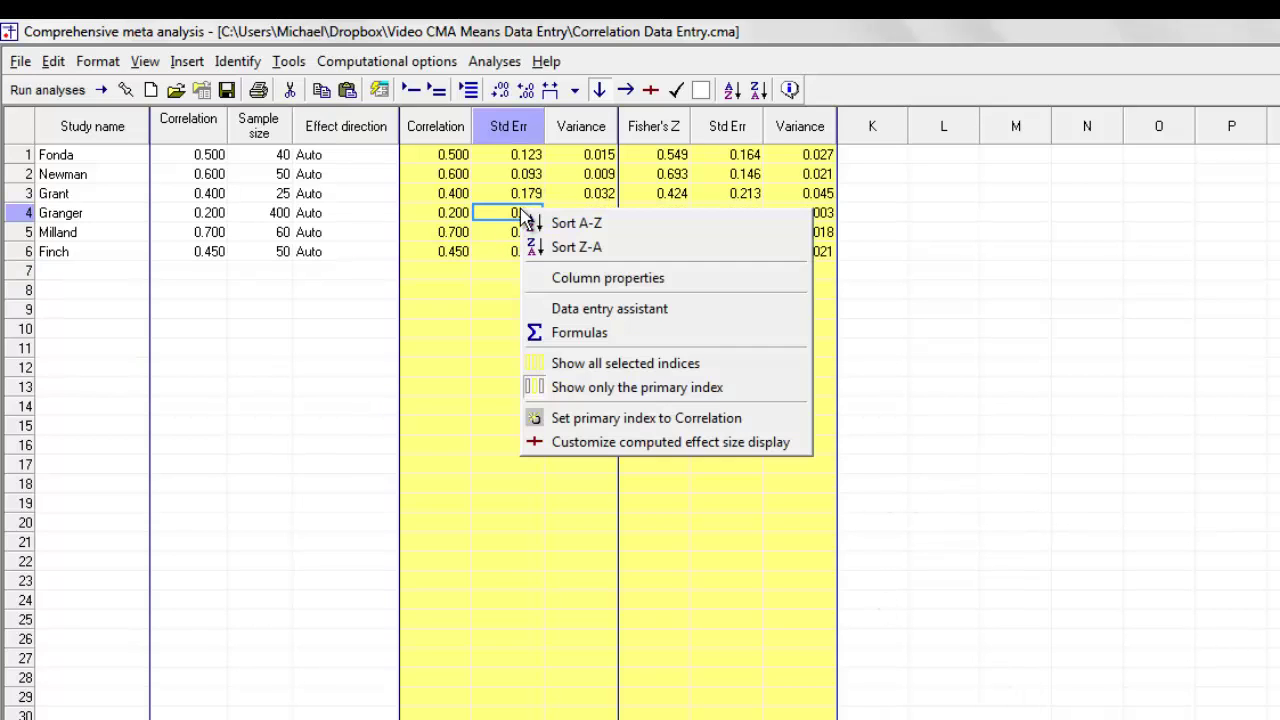
click(633, 443)
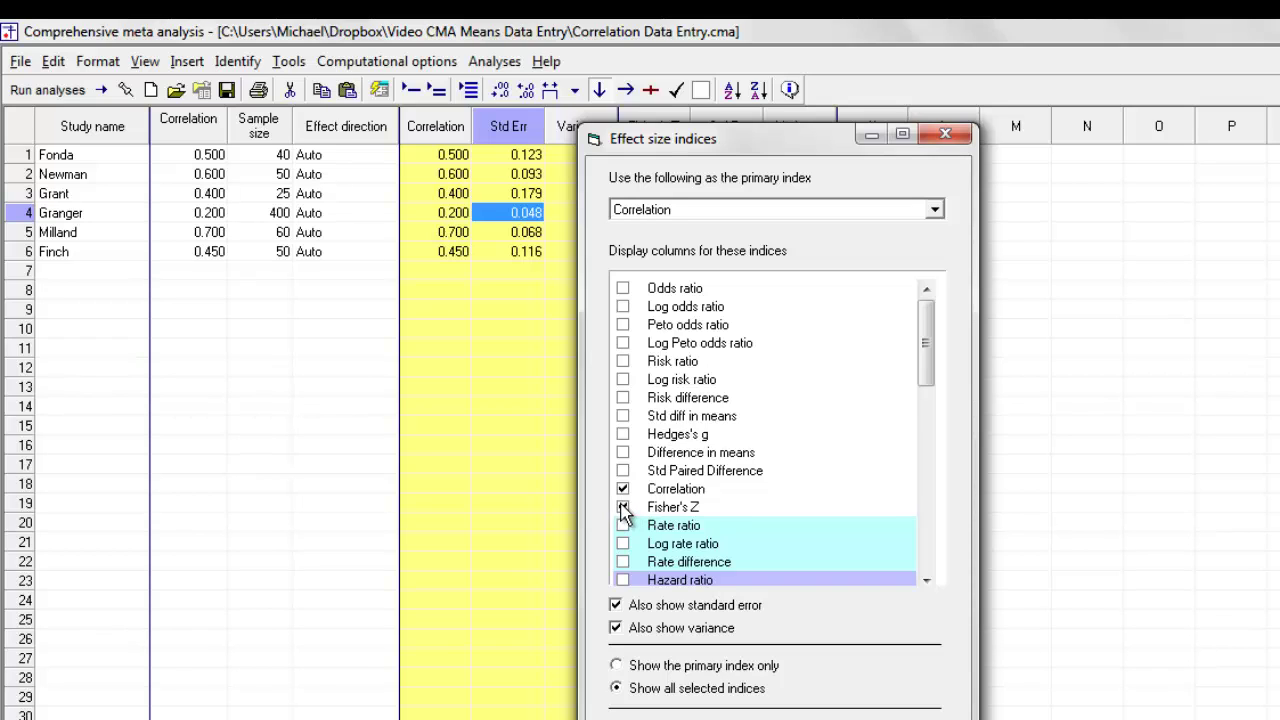
click(623, 507)
key(Return)
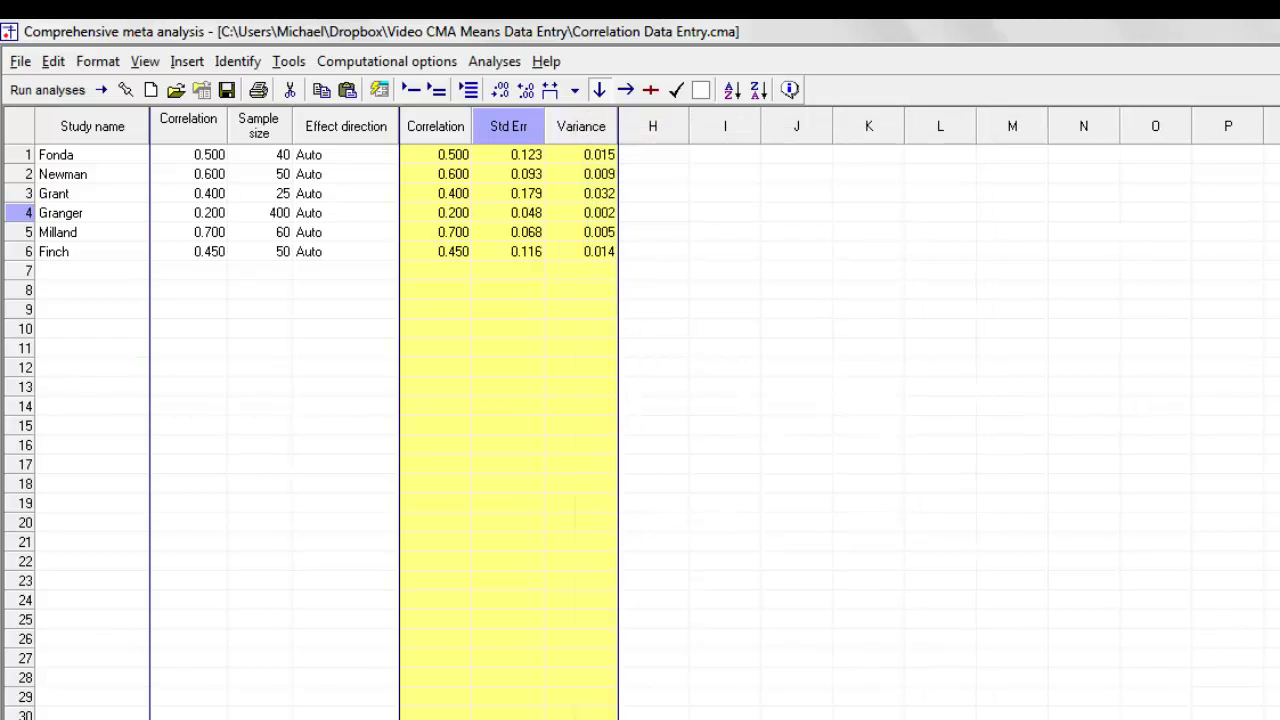
right_click(518, 236)
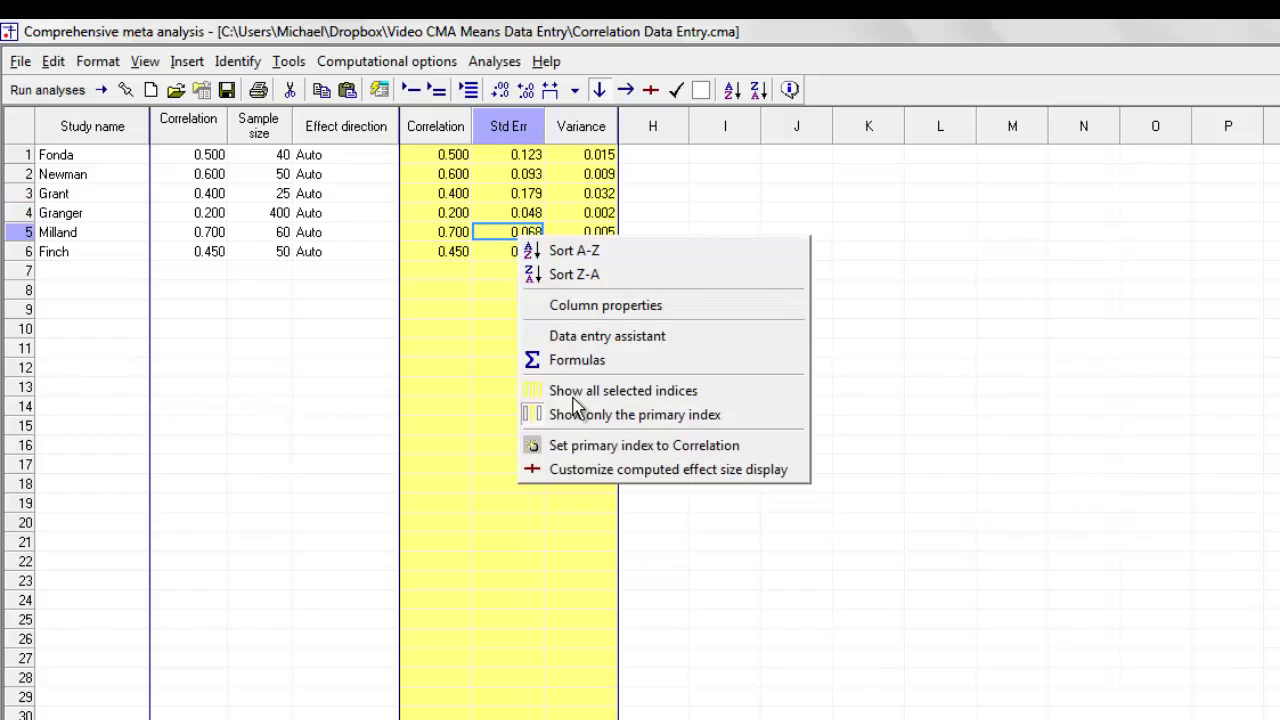
click(590, 469)
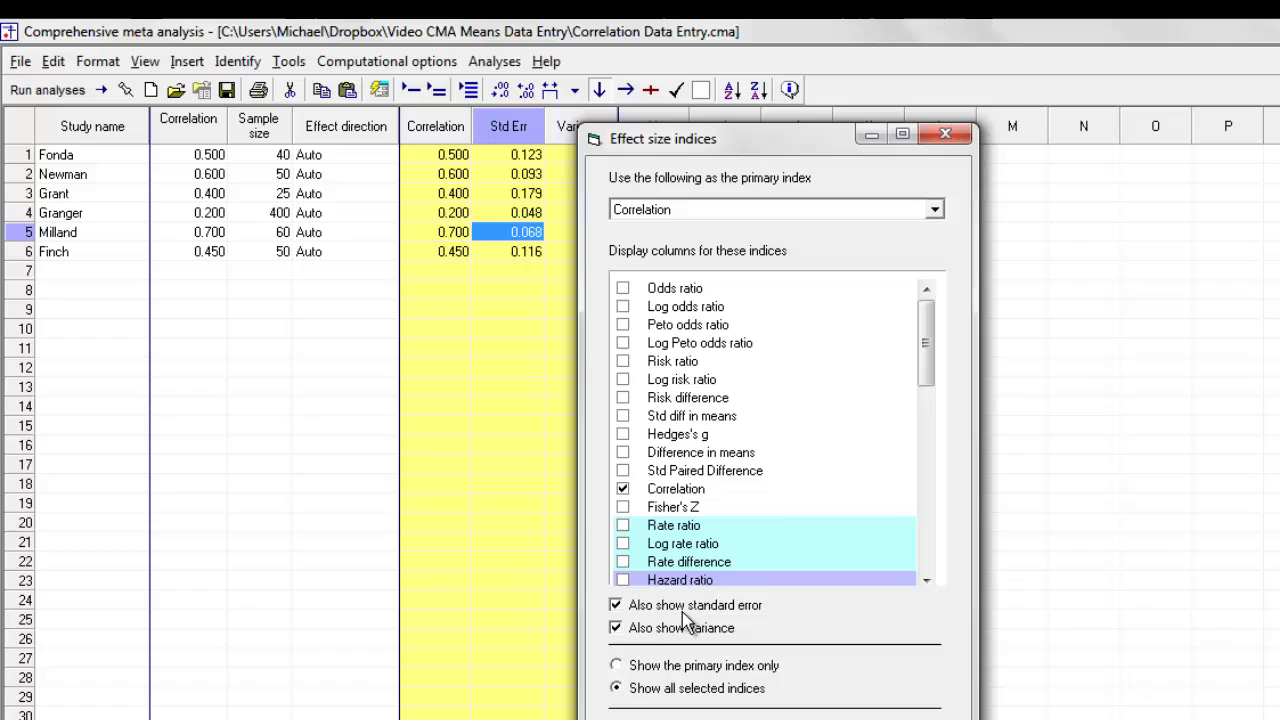
click(620, 630)
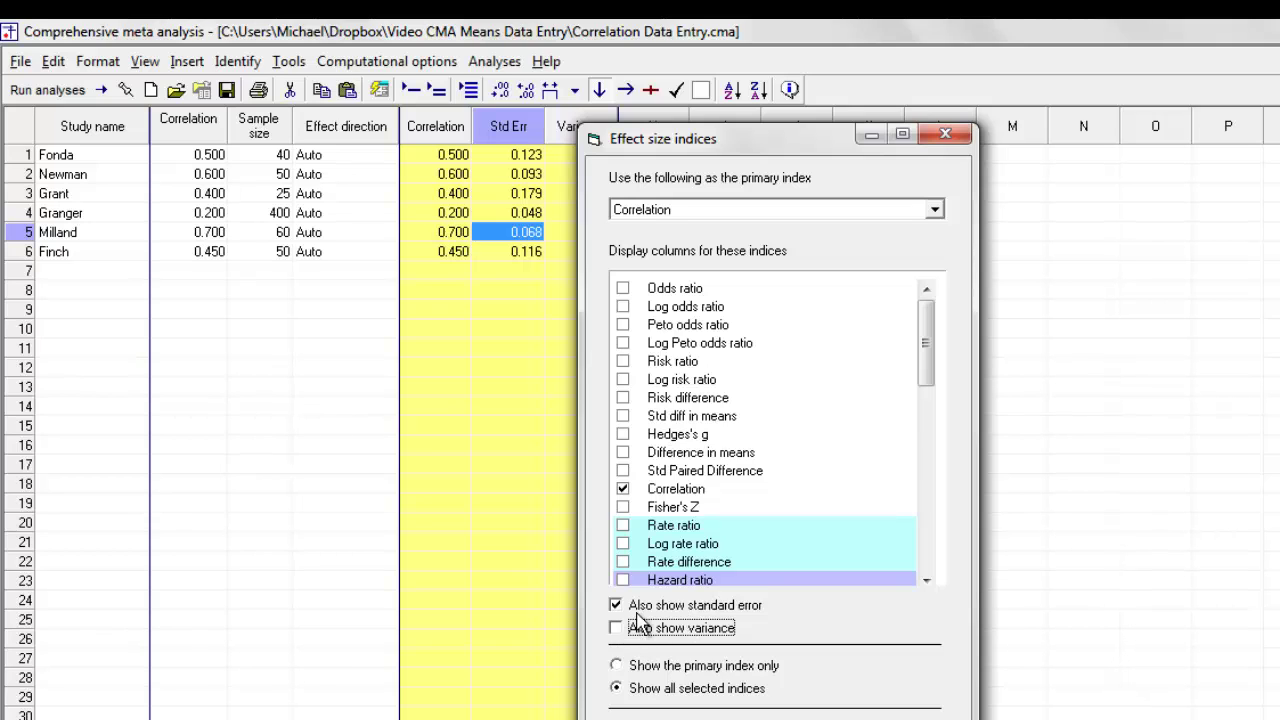
key(Return)
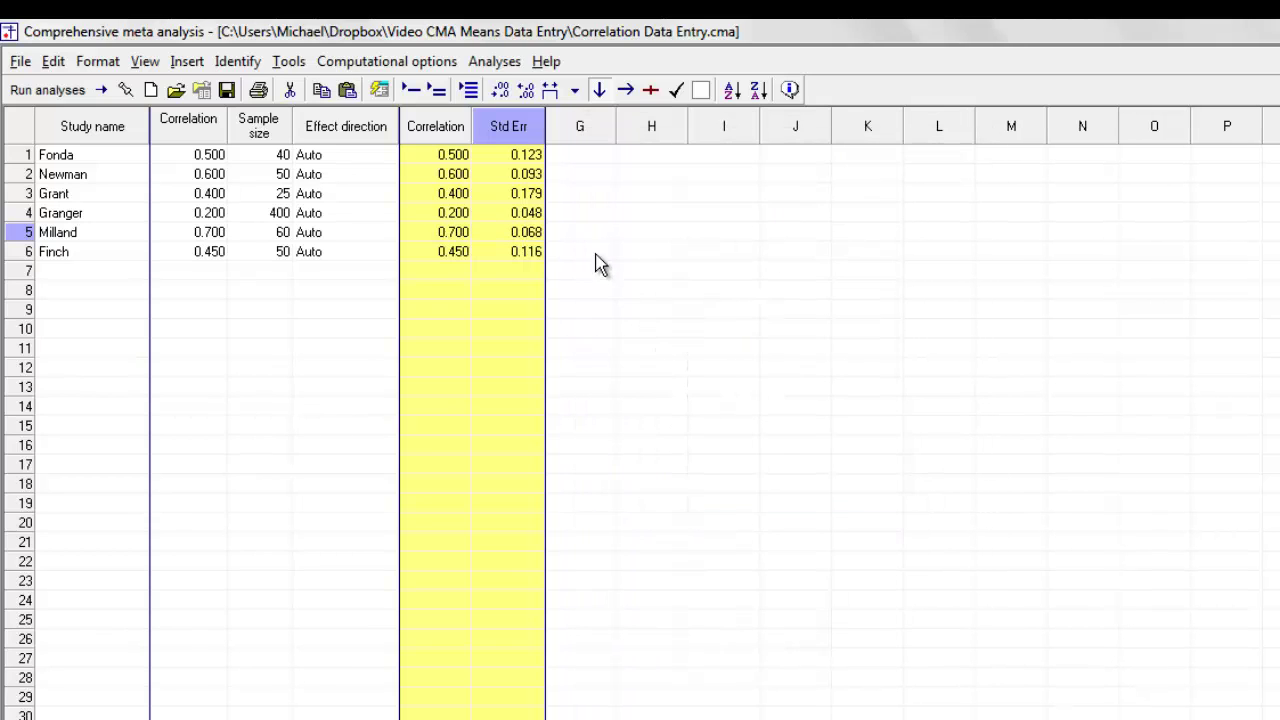
right_click(503, 278)
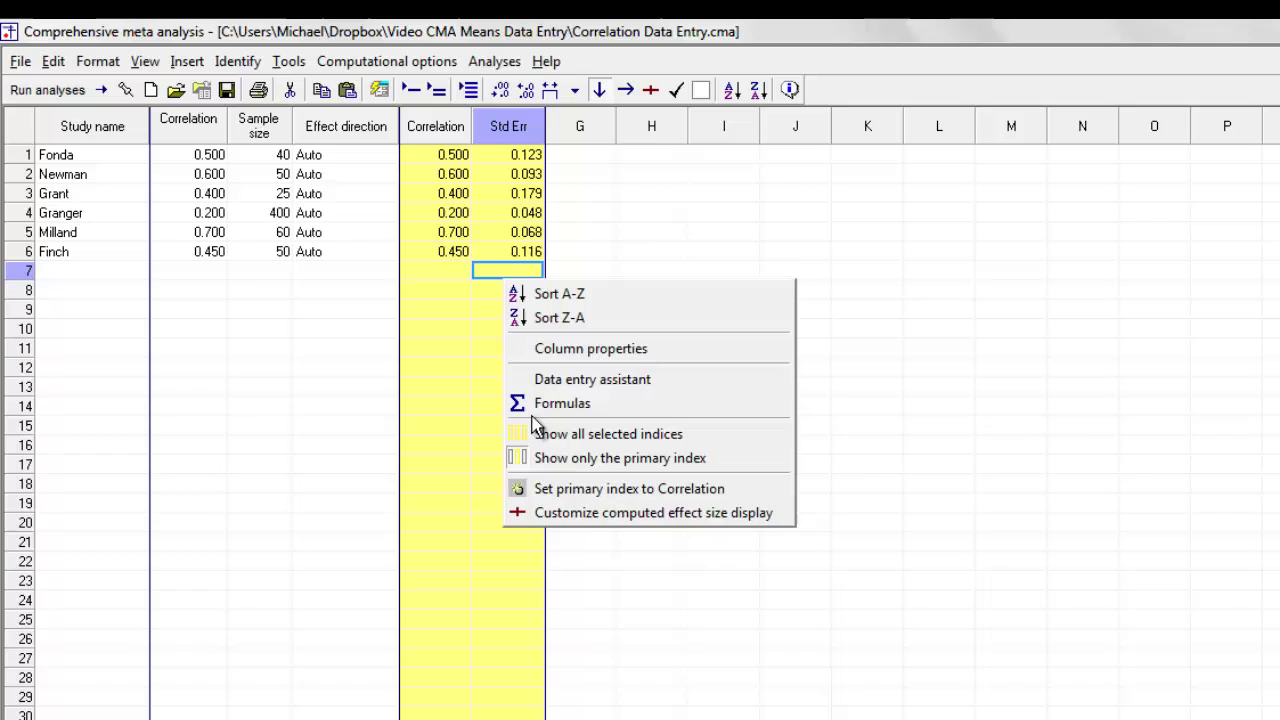
click(566, 513)
click(628, 628)
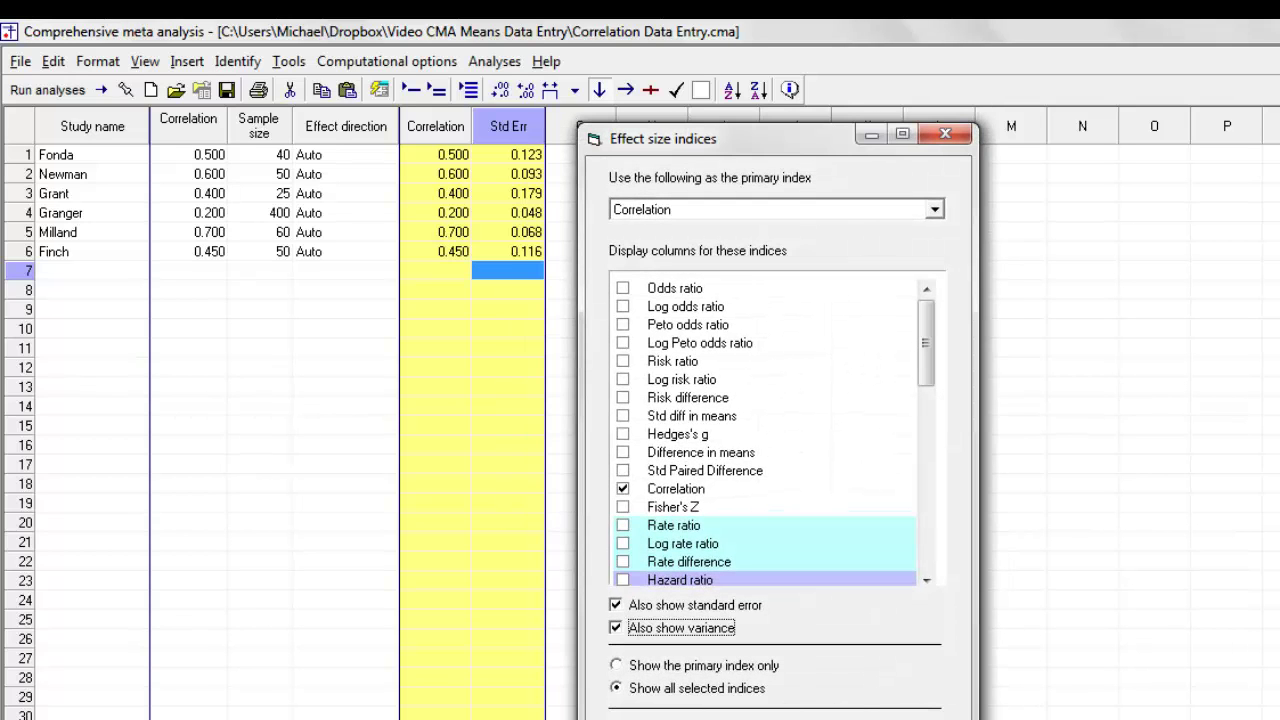
key(Return)
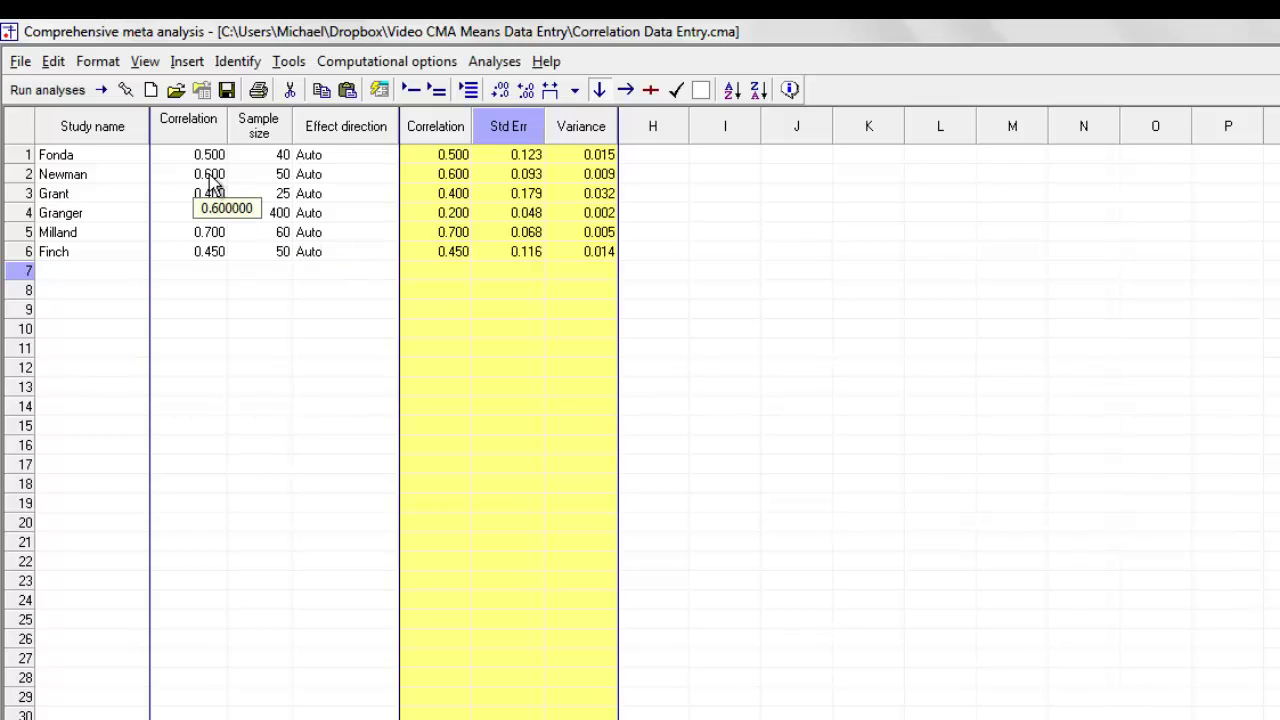
Add another effect size data format: p-value and sample size for correlation
click(182, 66)
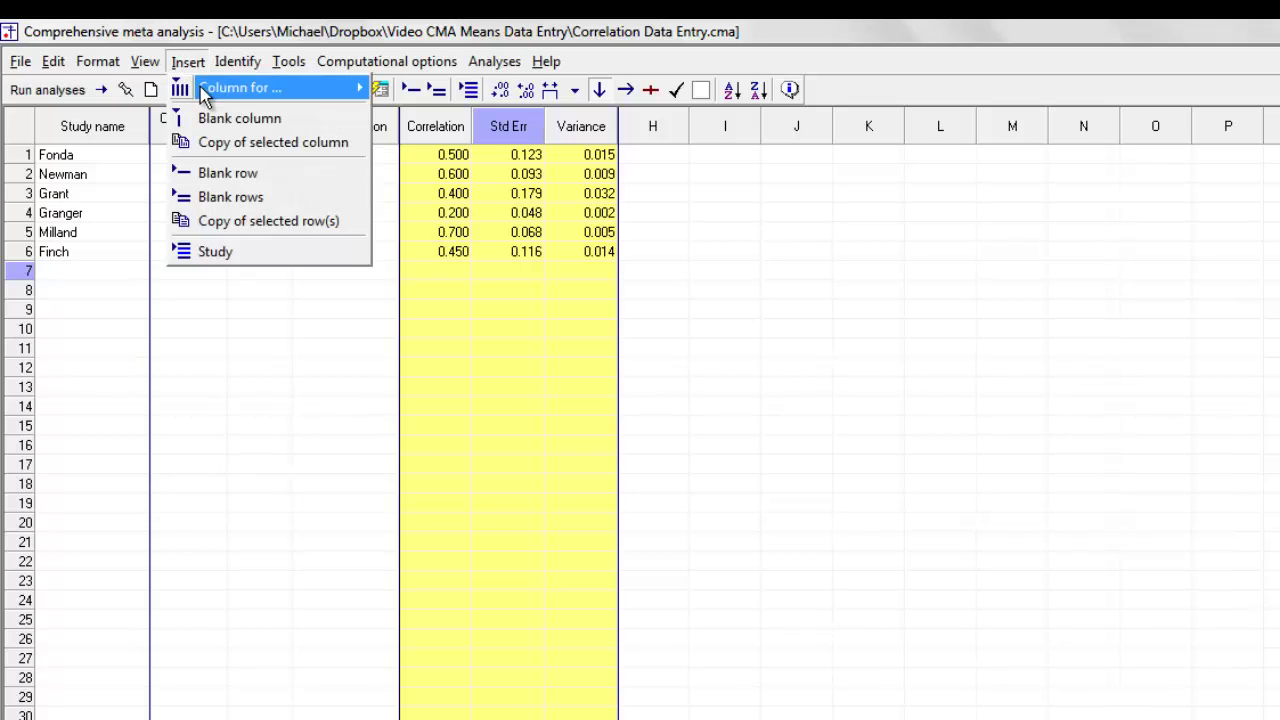
mouse_move(240, 87)
click(457, 238)
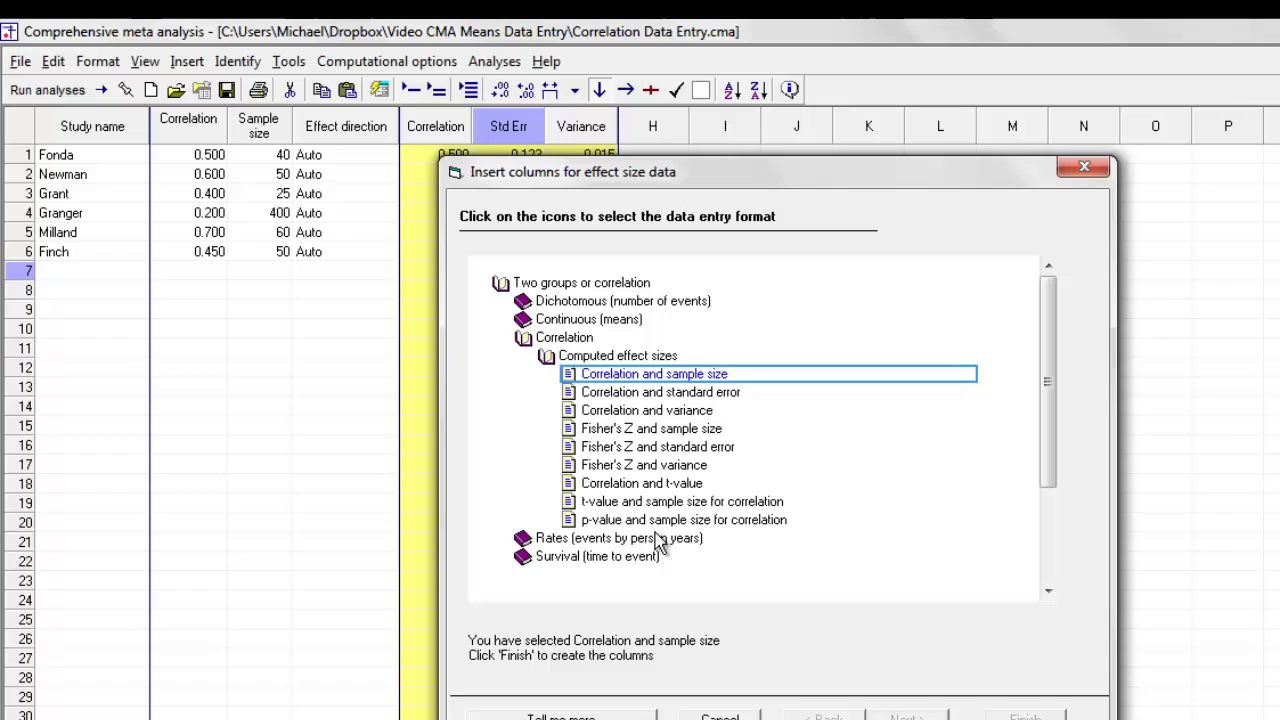
click(646, 520)
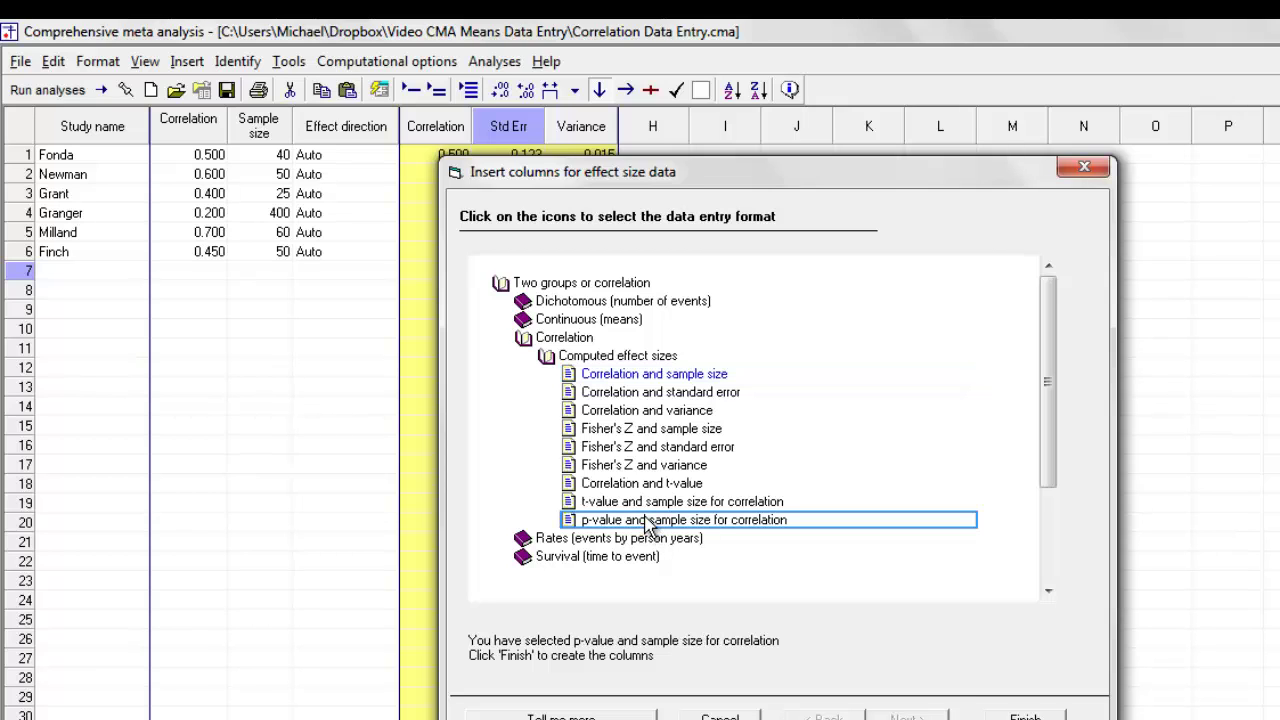
Create the p-value columns and enter a seventh study: p 0.040, 2 tails, sample size 100
click(1016, 715)
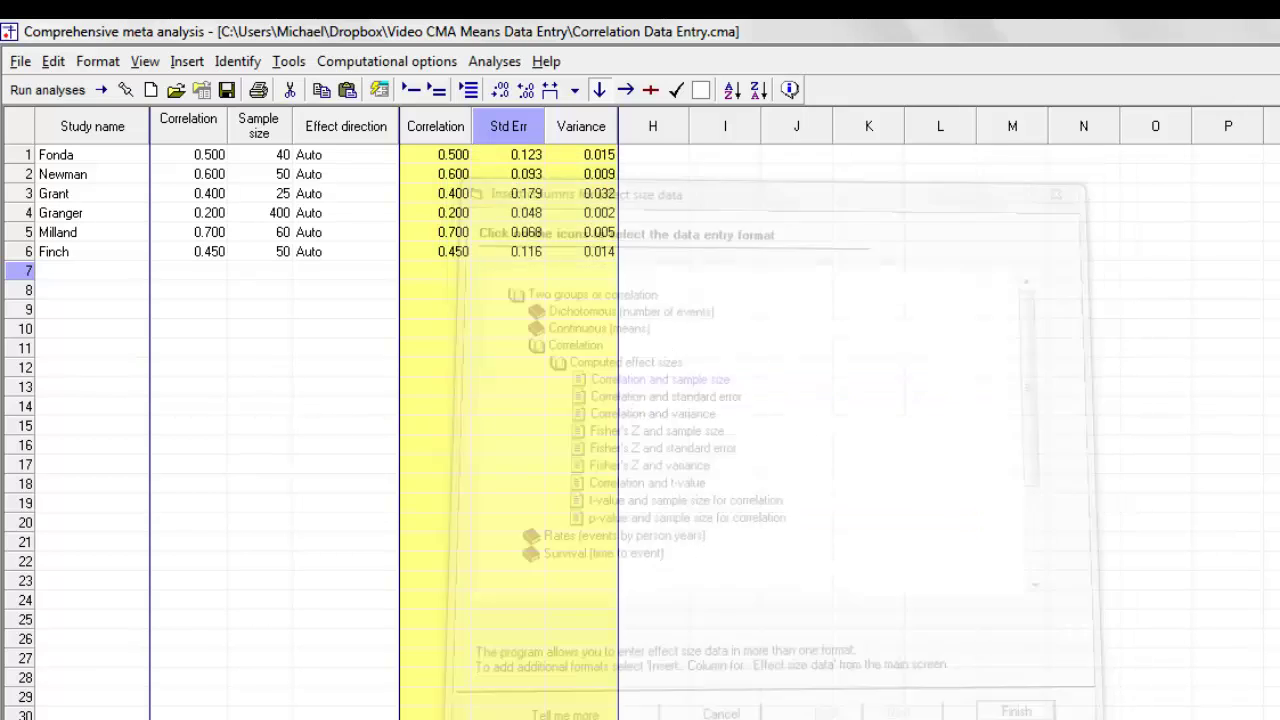
click(92, 272)
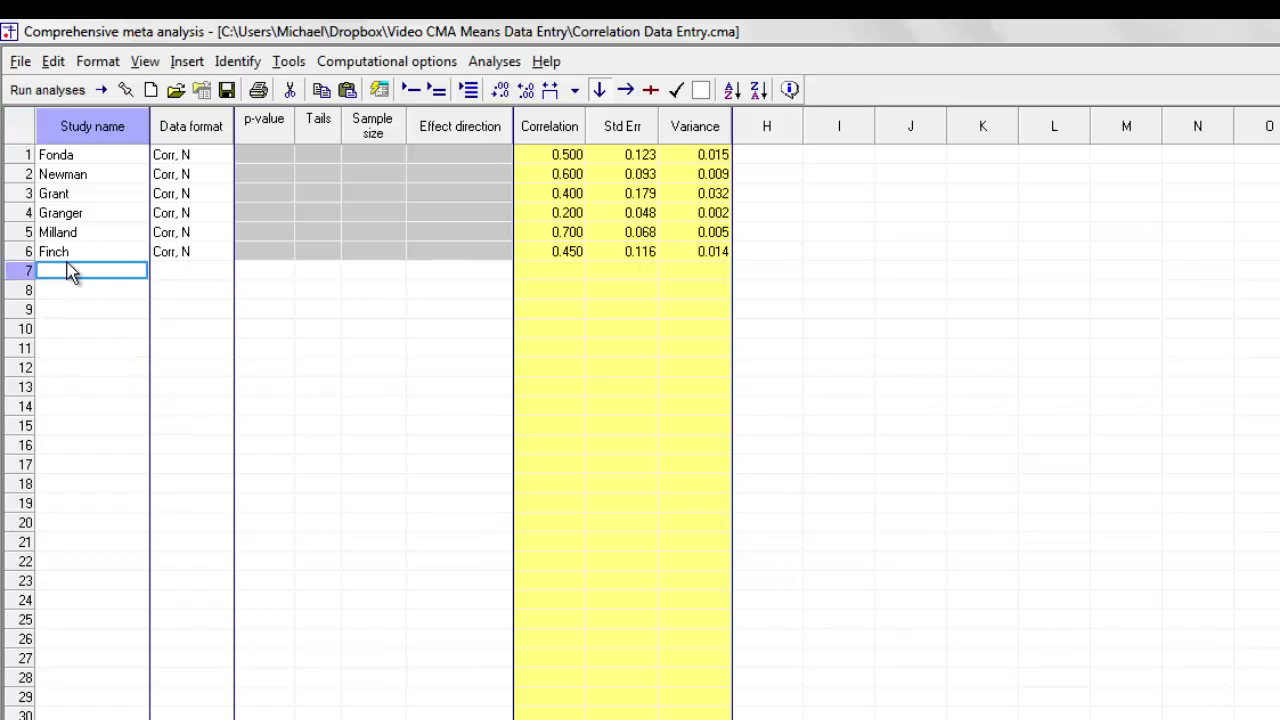
text(Rothst)
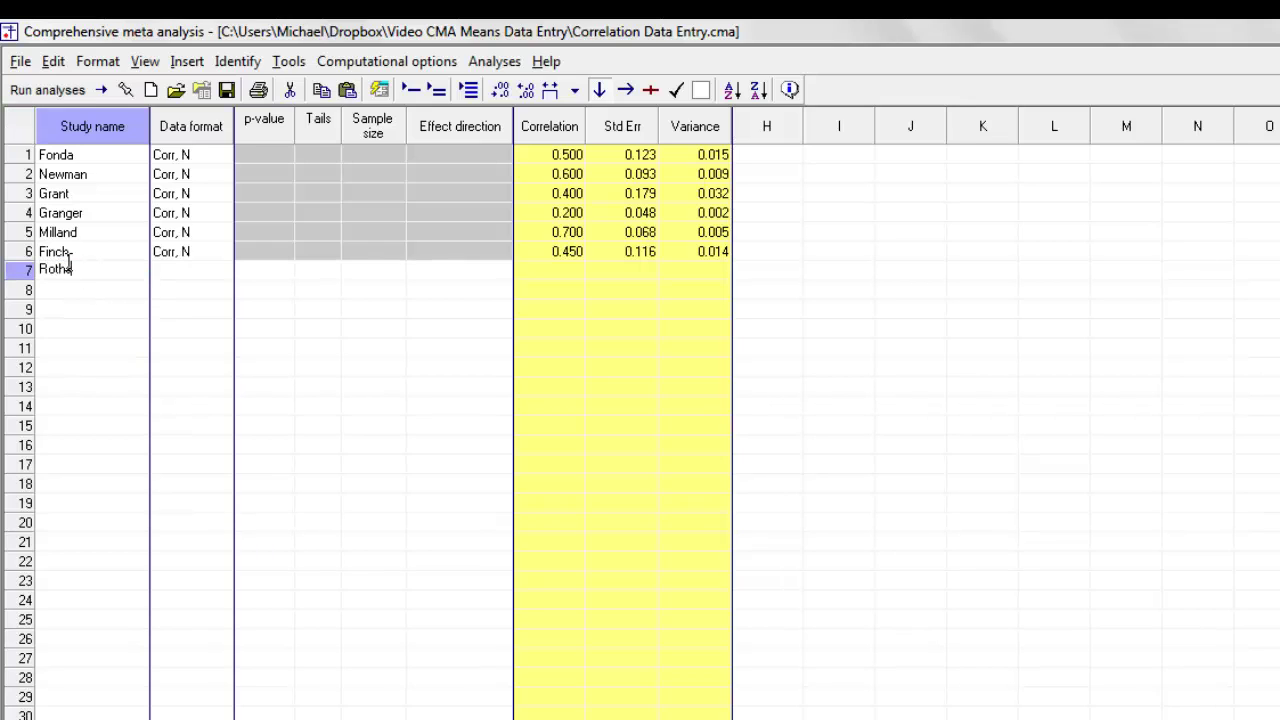
text(ein)
key(Tab)
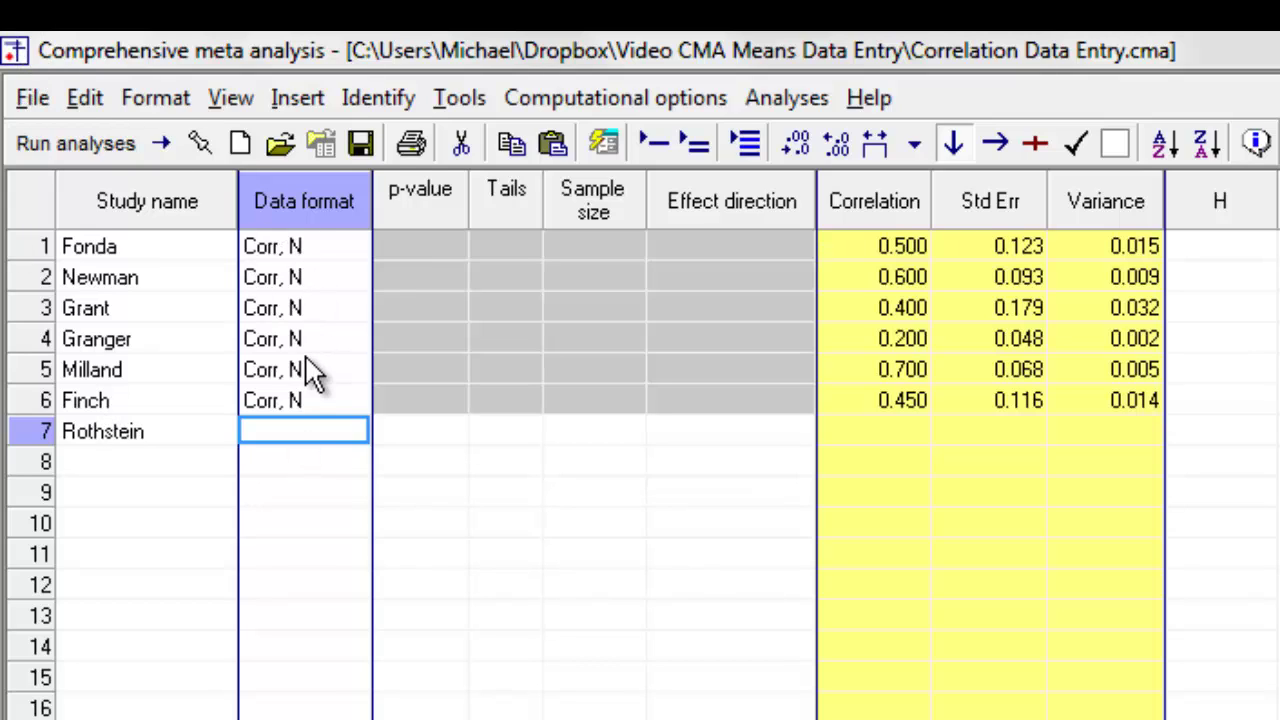
click(401, 435)
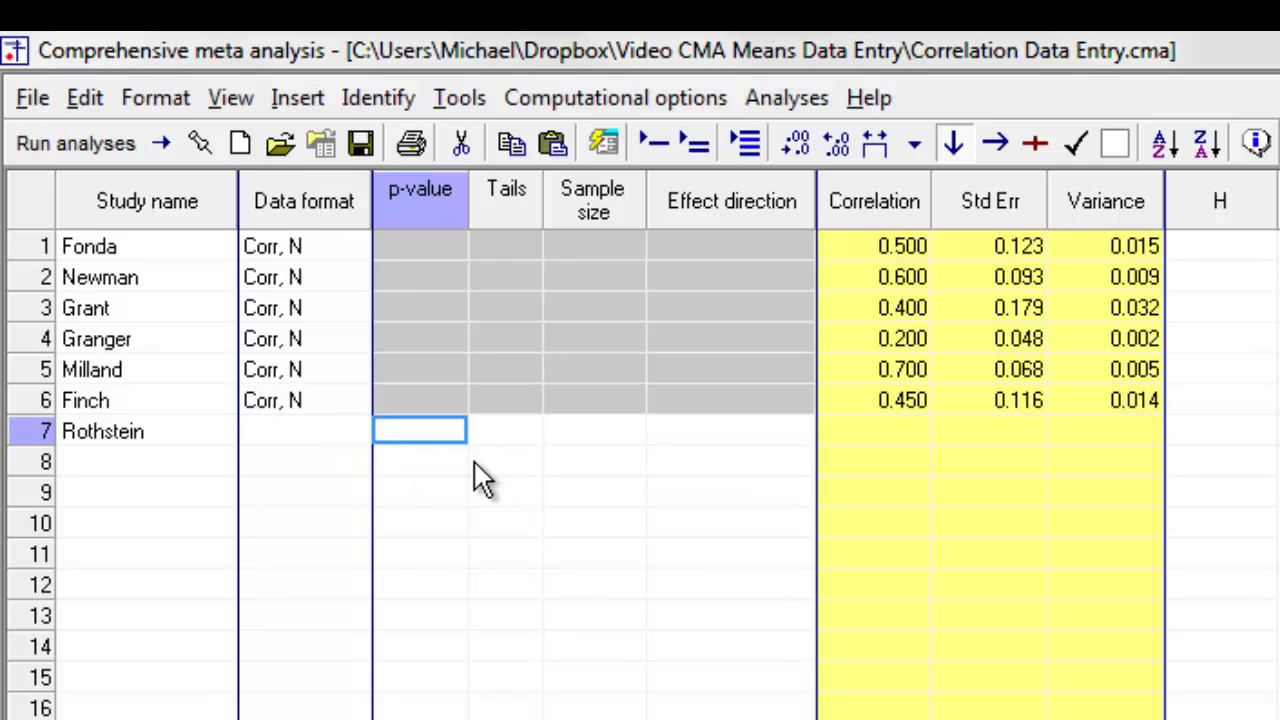
text(.04)
key(Tab)
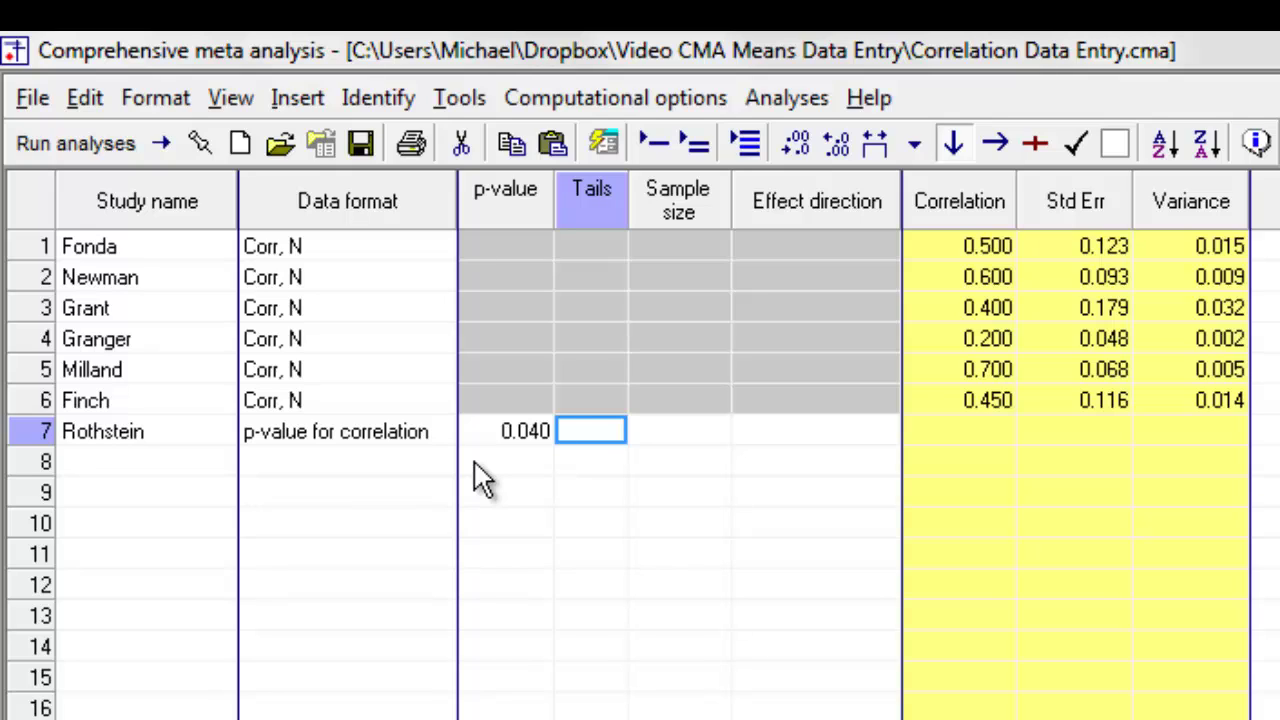
text(2)
key(Tab)
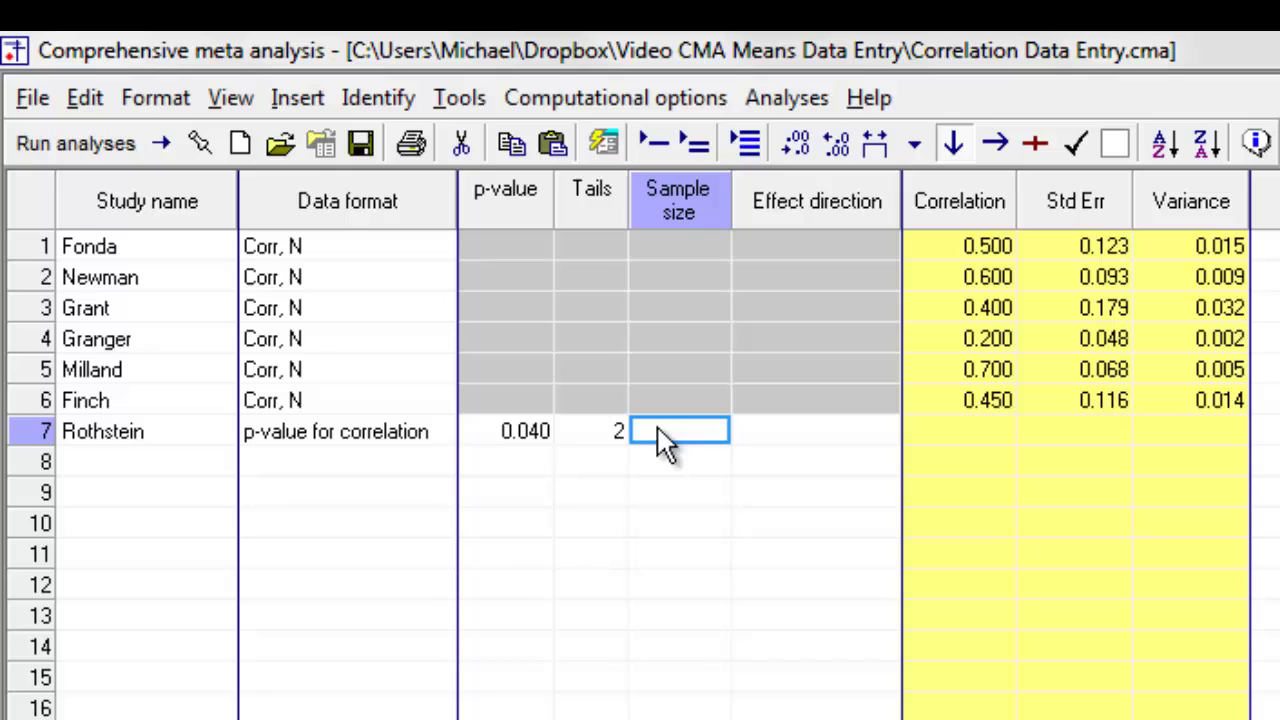
text(100)
key(Tab)
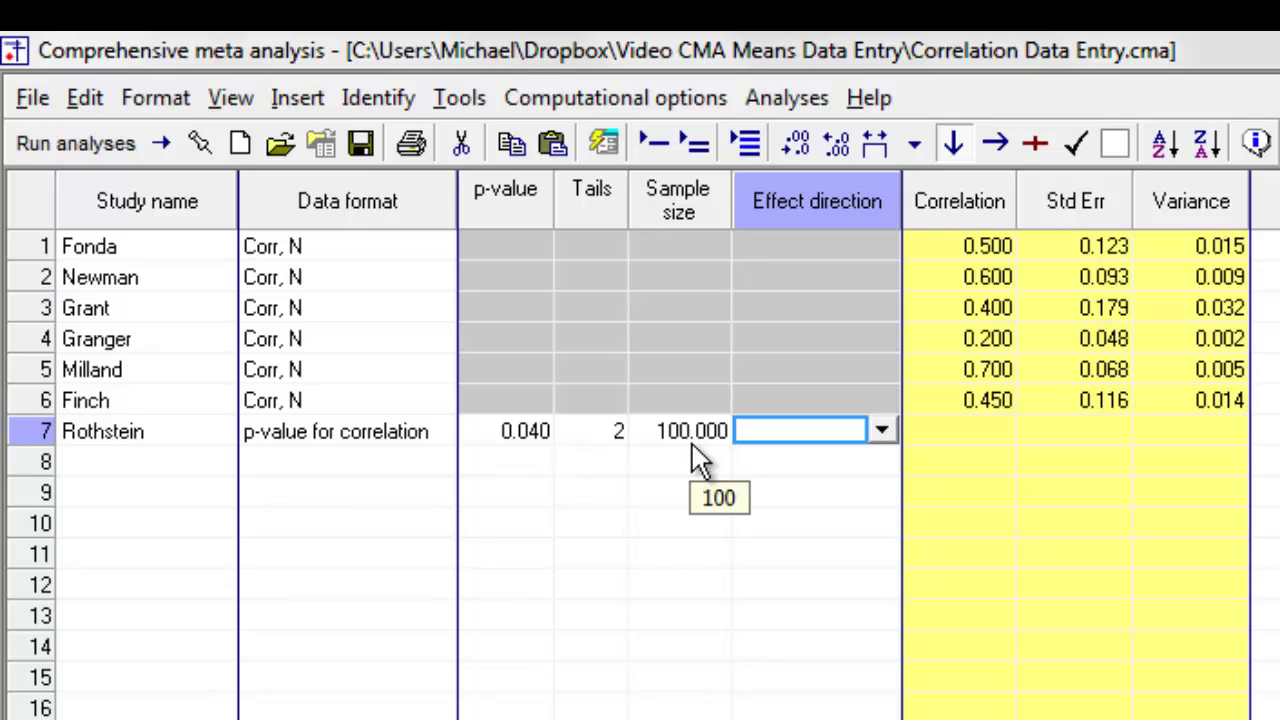
Set the seventh study's effect direction to Positive, yielding correlation 0.206
click(880, 431)
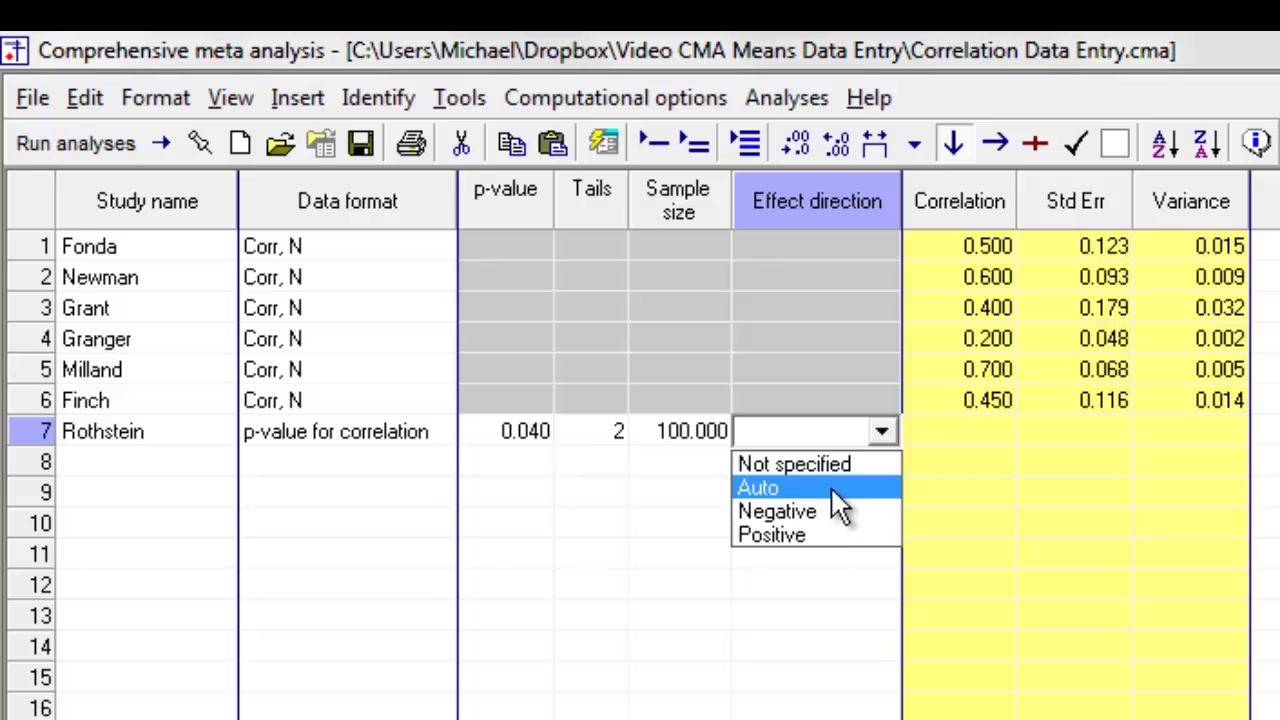
click(828, 537)
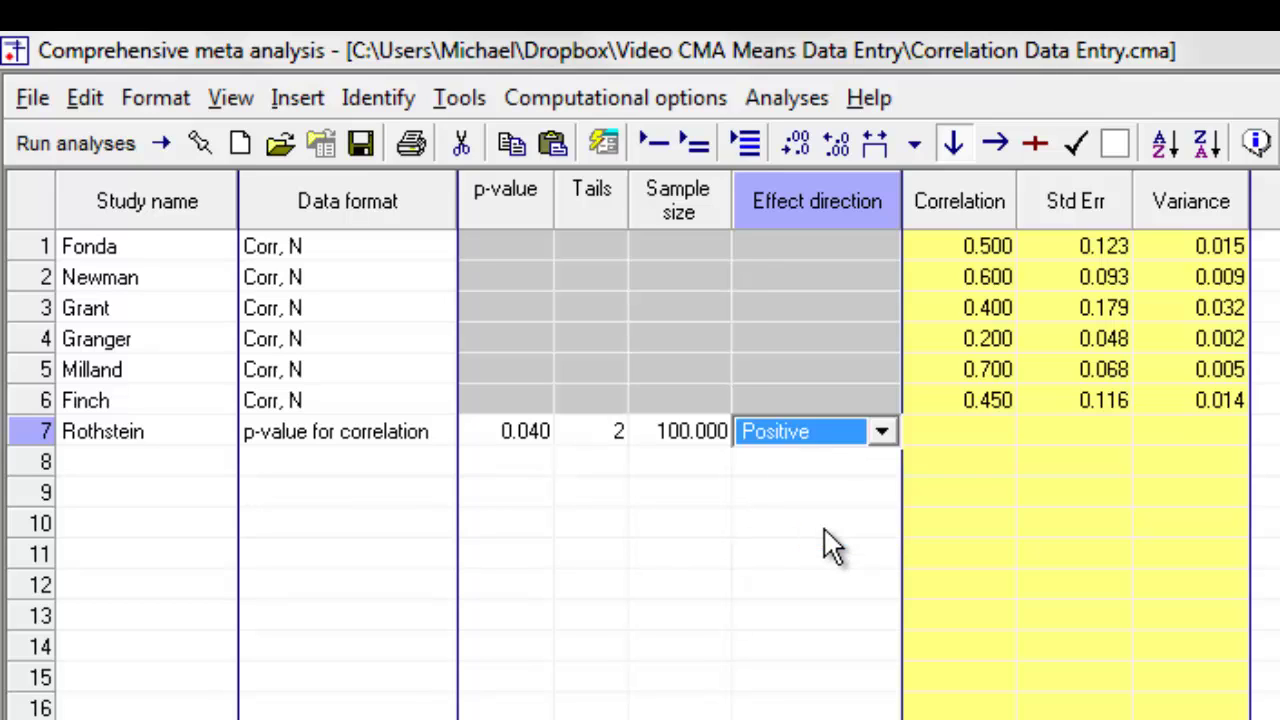
key(Return)
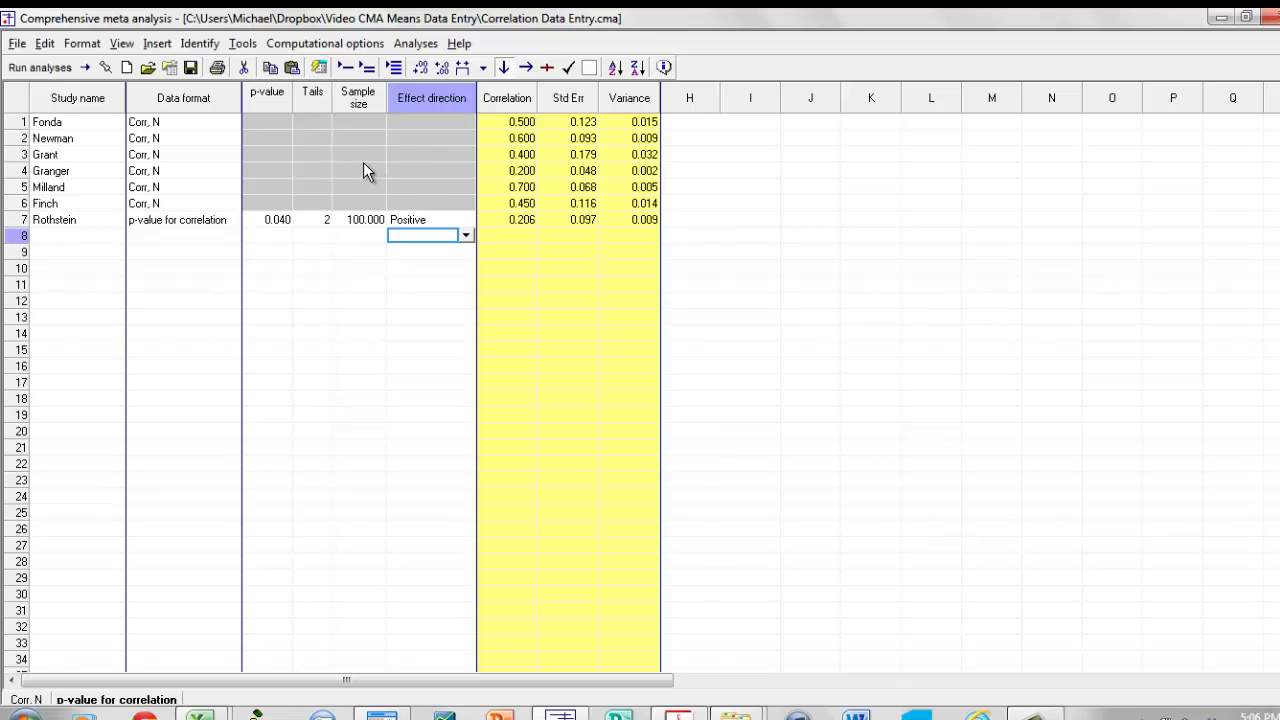
click(25, 699)
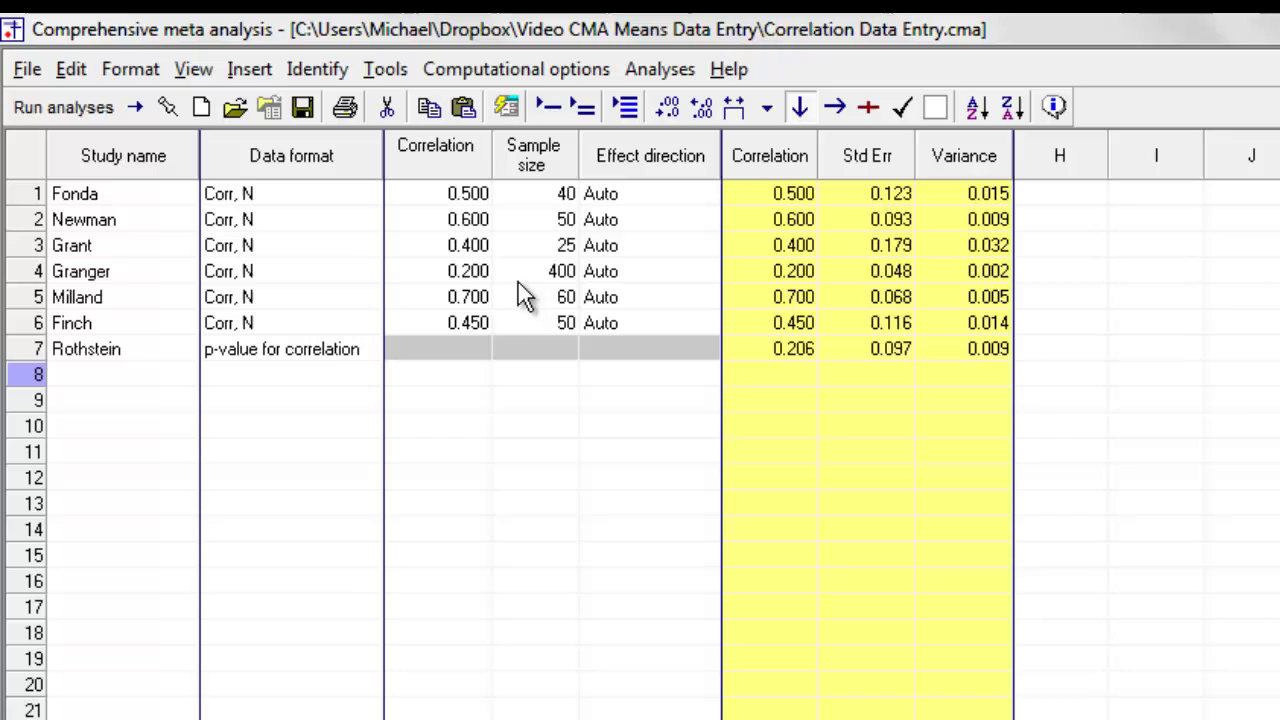
click(106, 352)
click(412, 352)
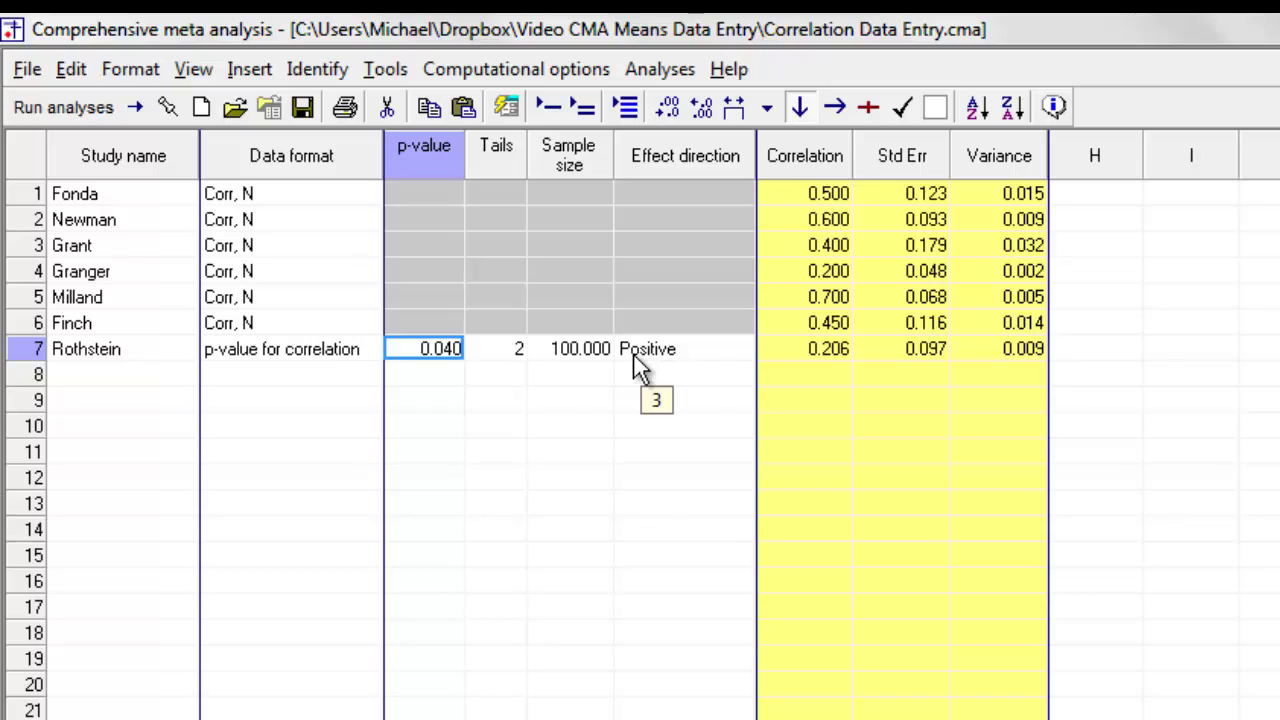
Show all data-entry formats, then switch back to only the Corr and N columns
right_click(624, 456)
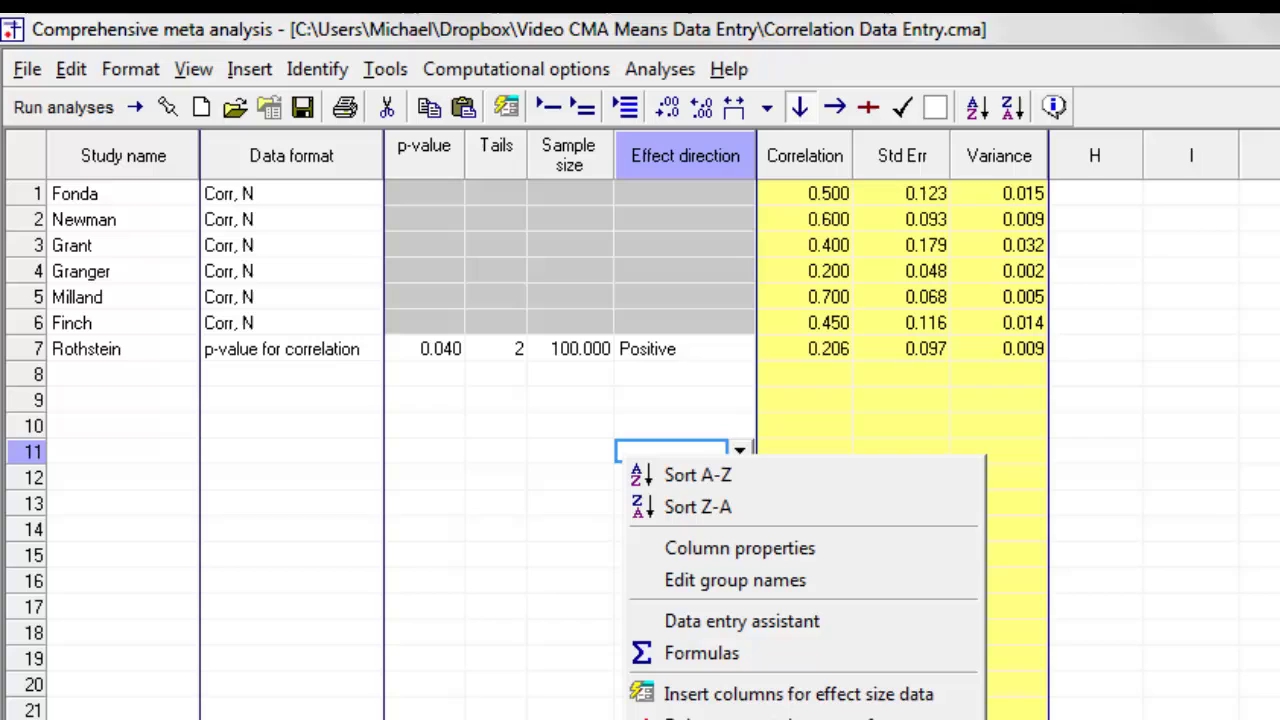
scroll(832, 424, left, 3)
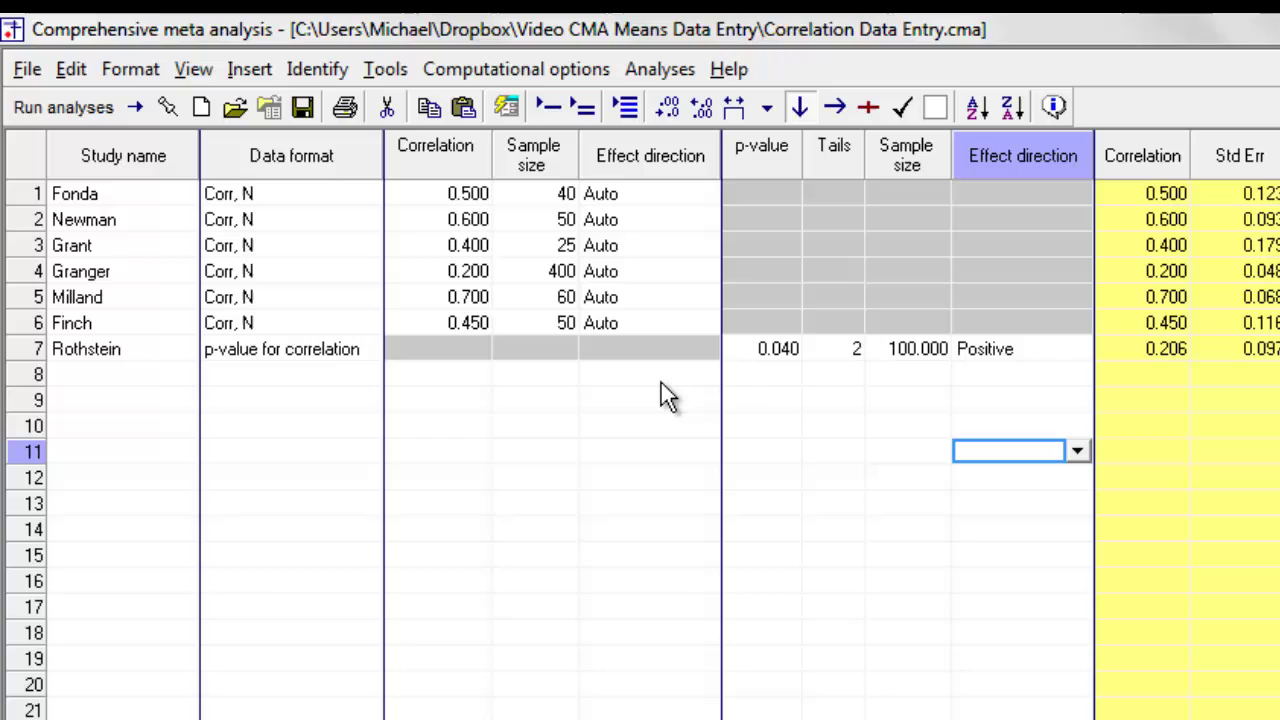
right_click(541, 401)
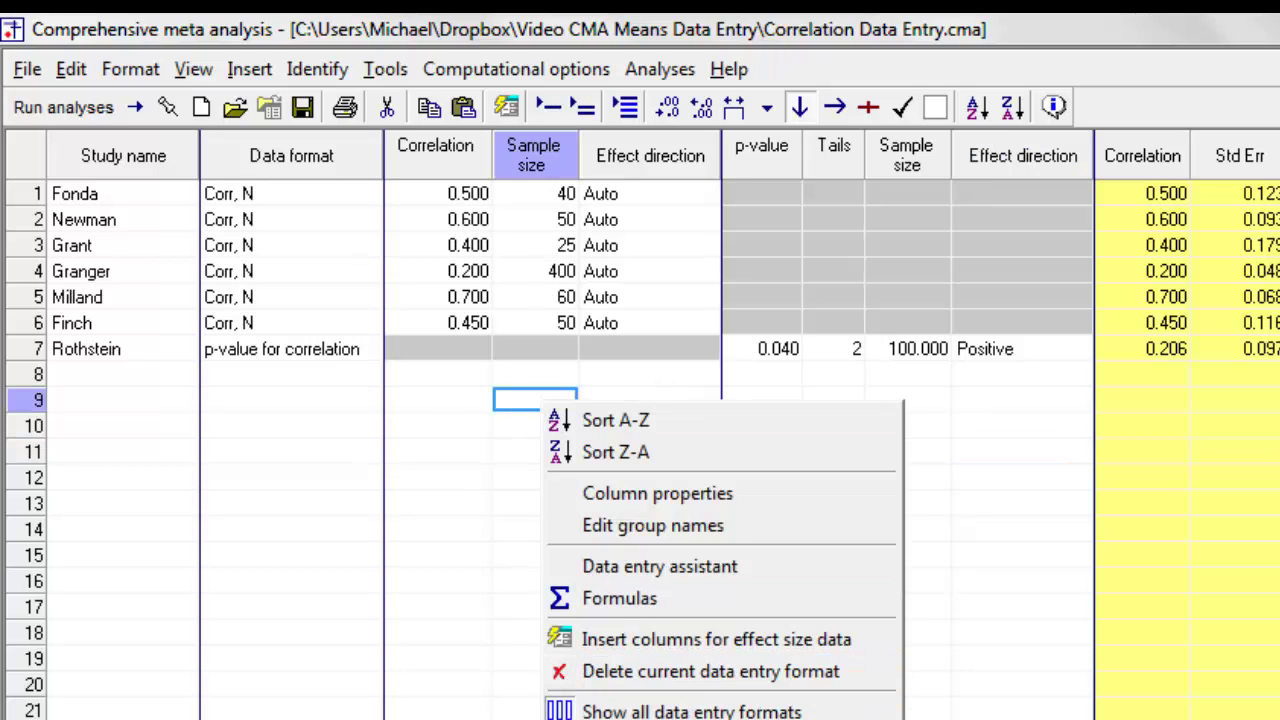
click(691, 711)
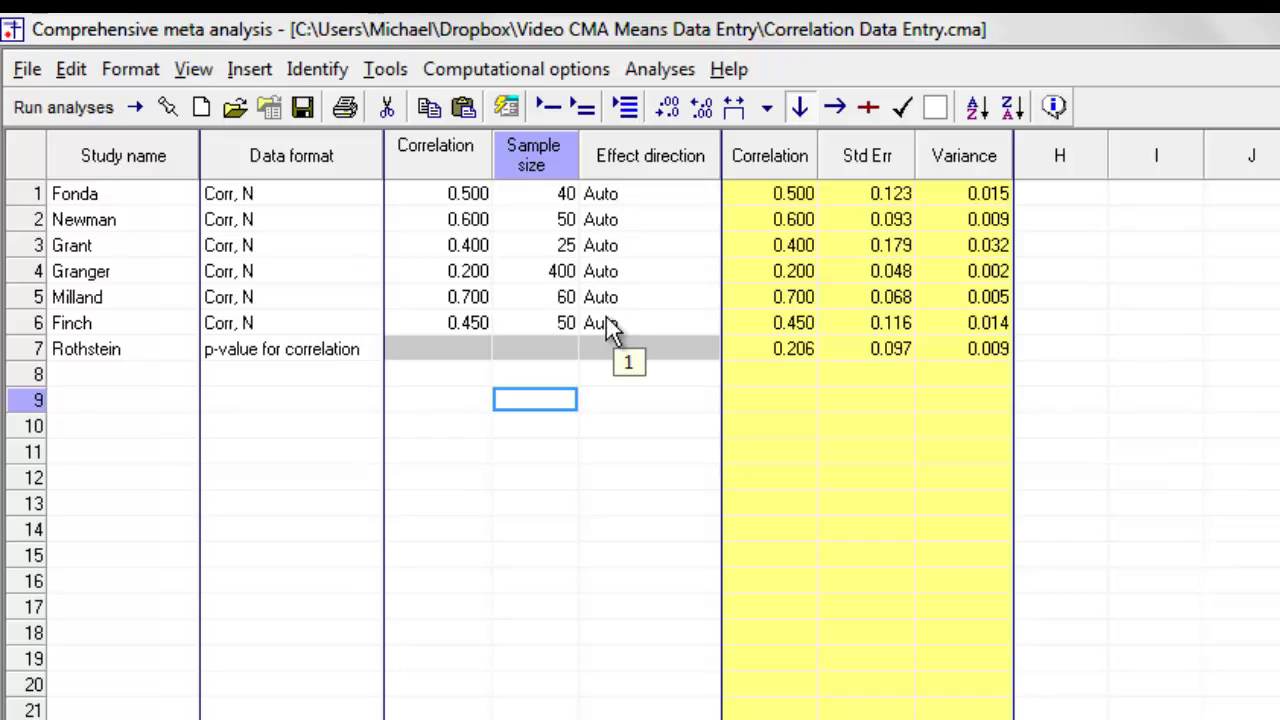
Check Rothstein's p-value entry columns, then return to the correlation and sample-size columns
click(613, 351)
click(598, 281)
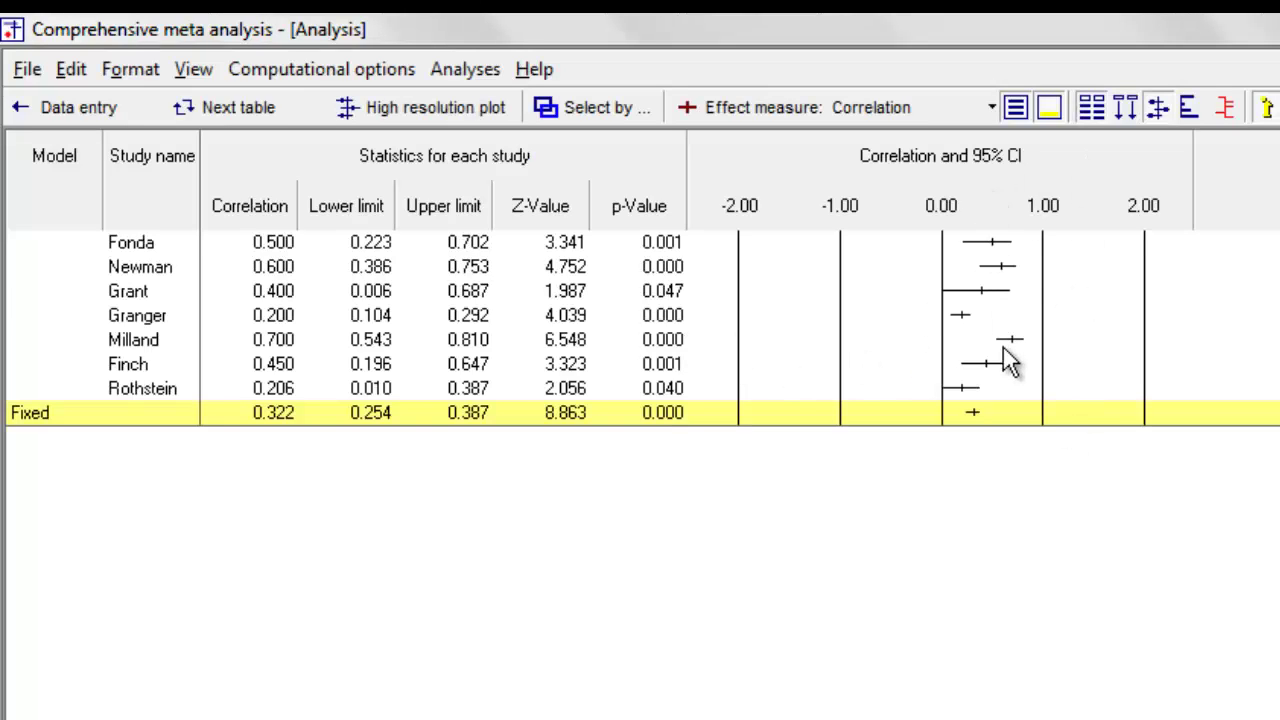
Return to the study data, check Rothstein's entry formats, then bring up the Table 14.7 PDF
click(20, 106)
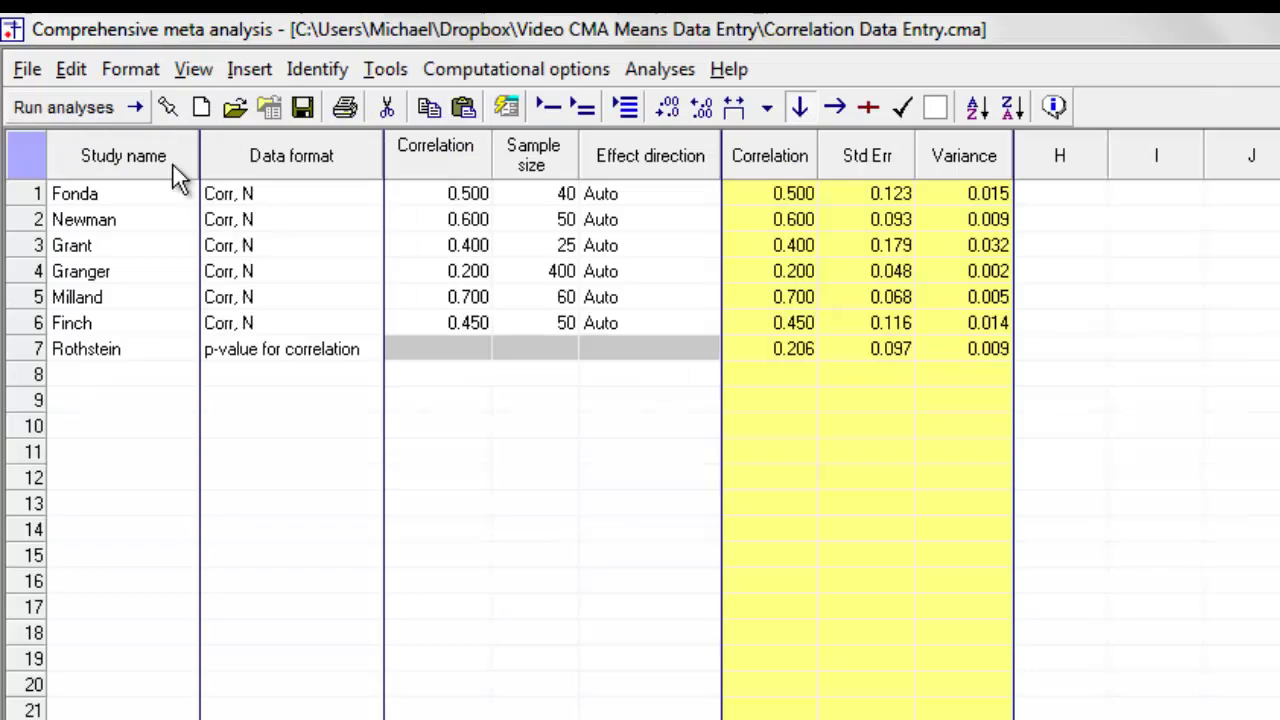
click(504, 355)
click(568, 248)
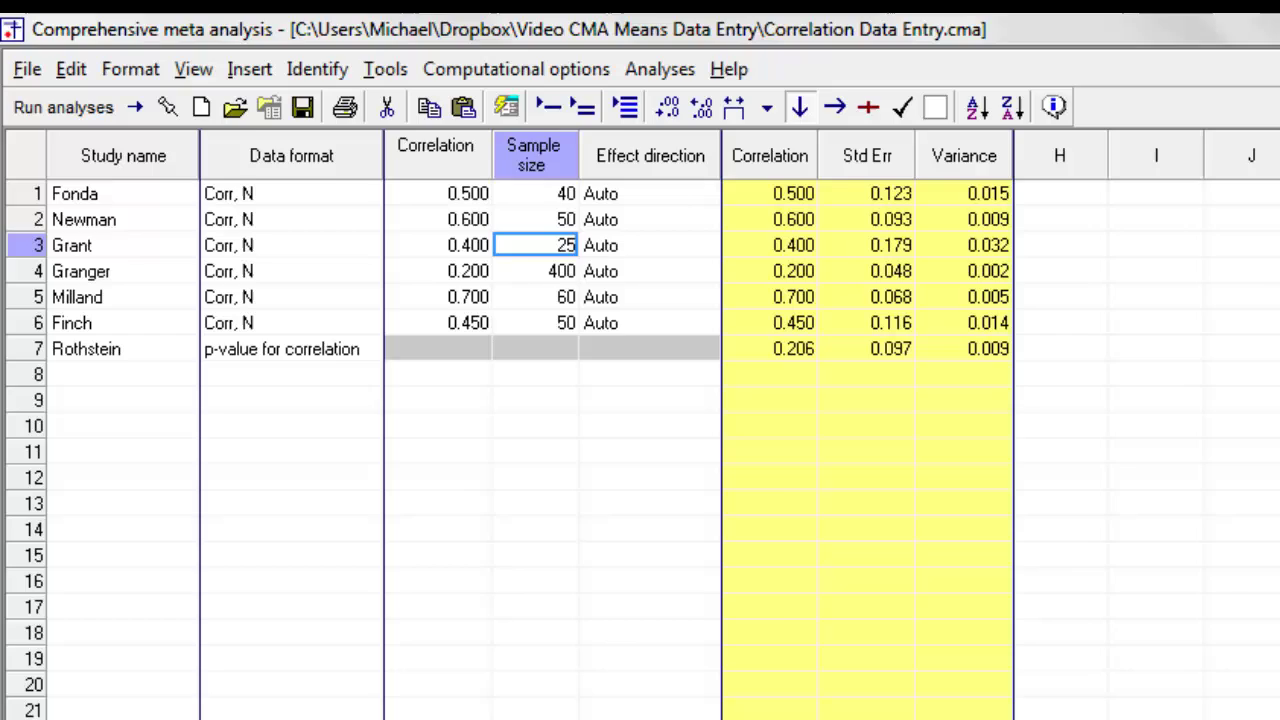
key(alt+Tab)
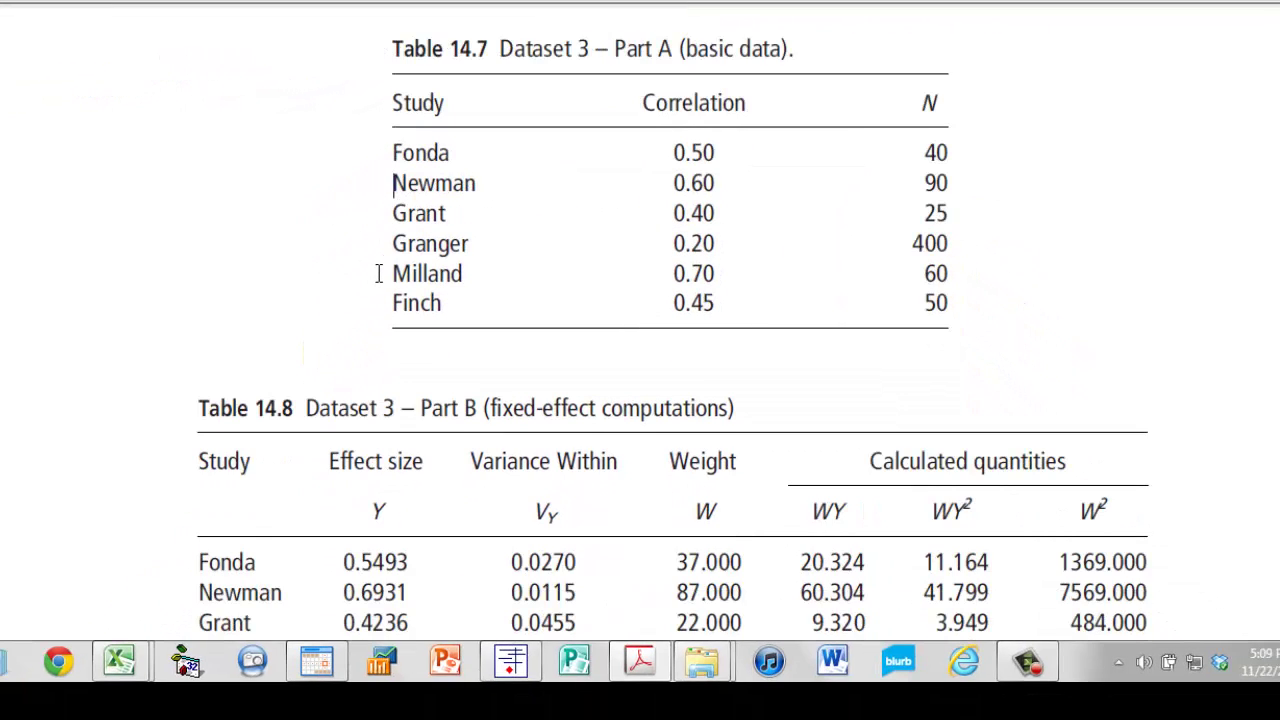
Review Tables 14.7, 14.8 and the fixed-effect forest plot, then go back to Correlation Data Entry.cma
scroll(379, 274, down, 2)
scroll(379, 275, down, 1)
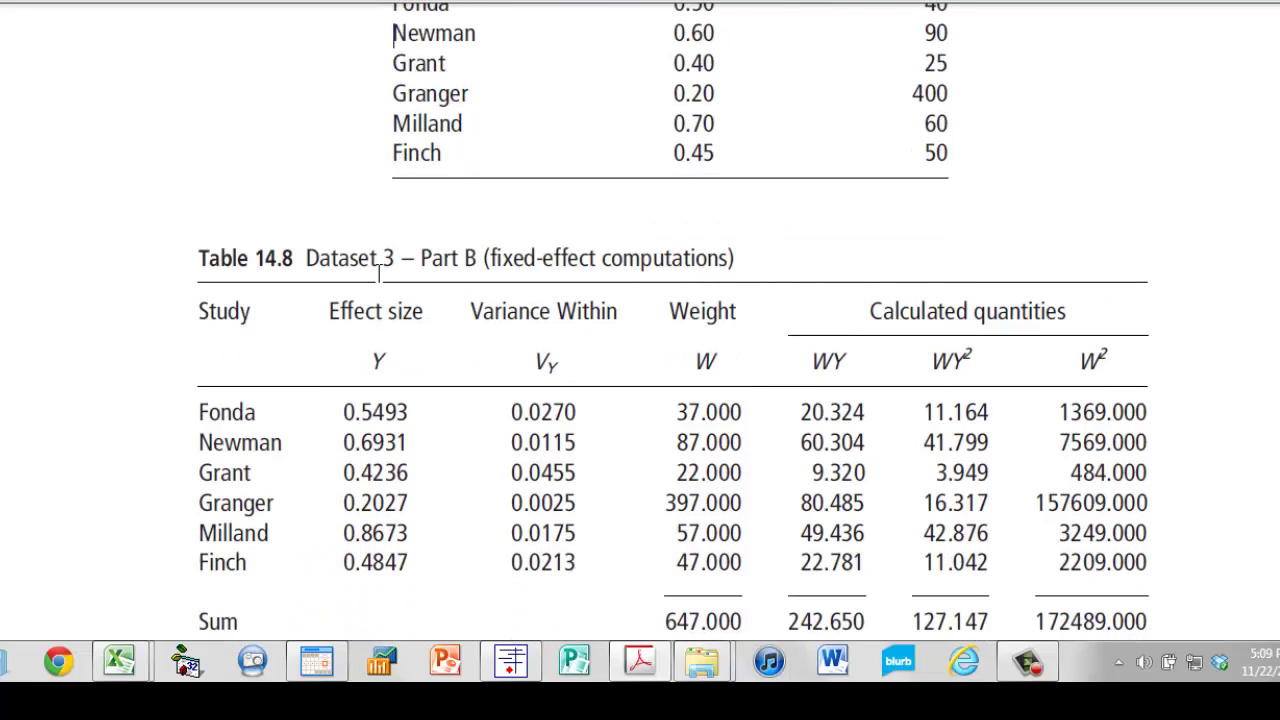
scroll(806, 126, down, 1)
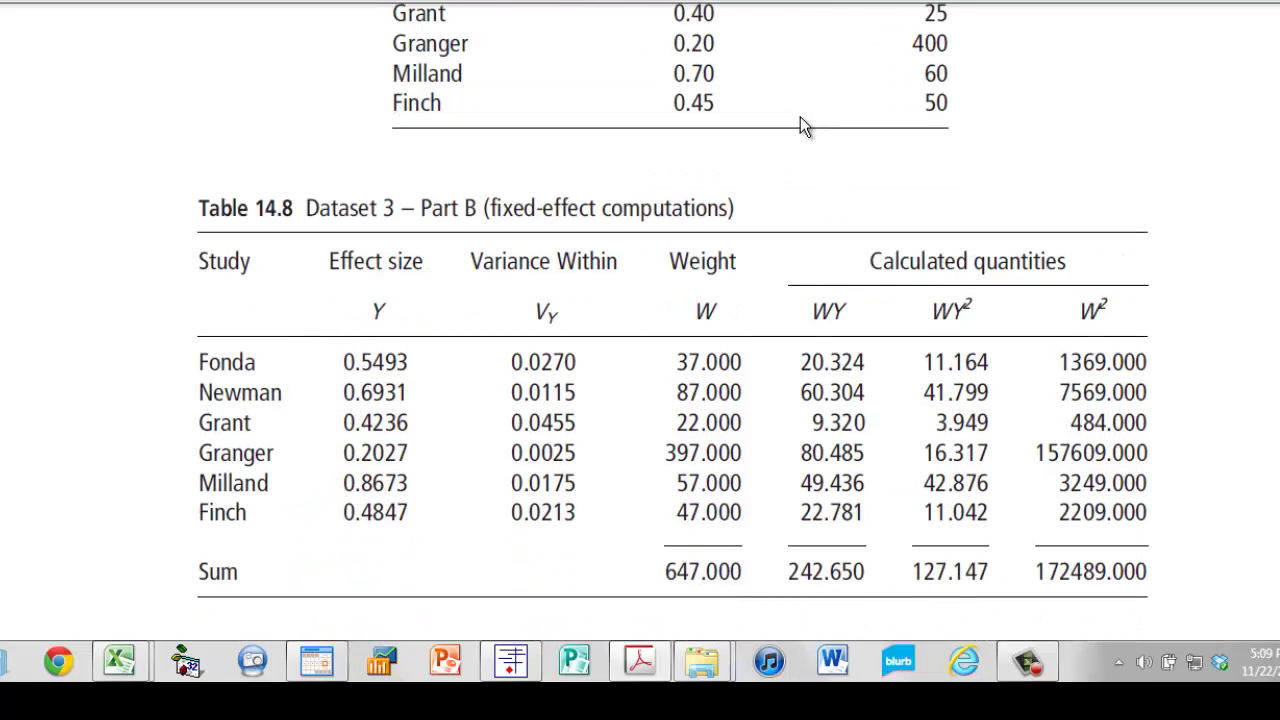
scroll(654, 126, down, 1)
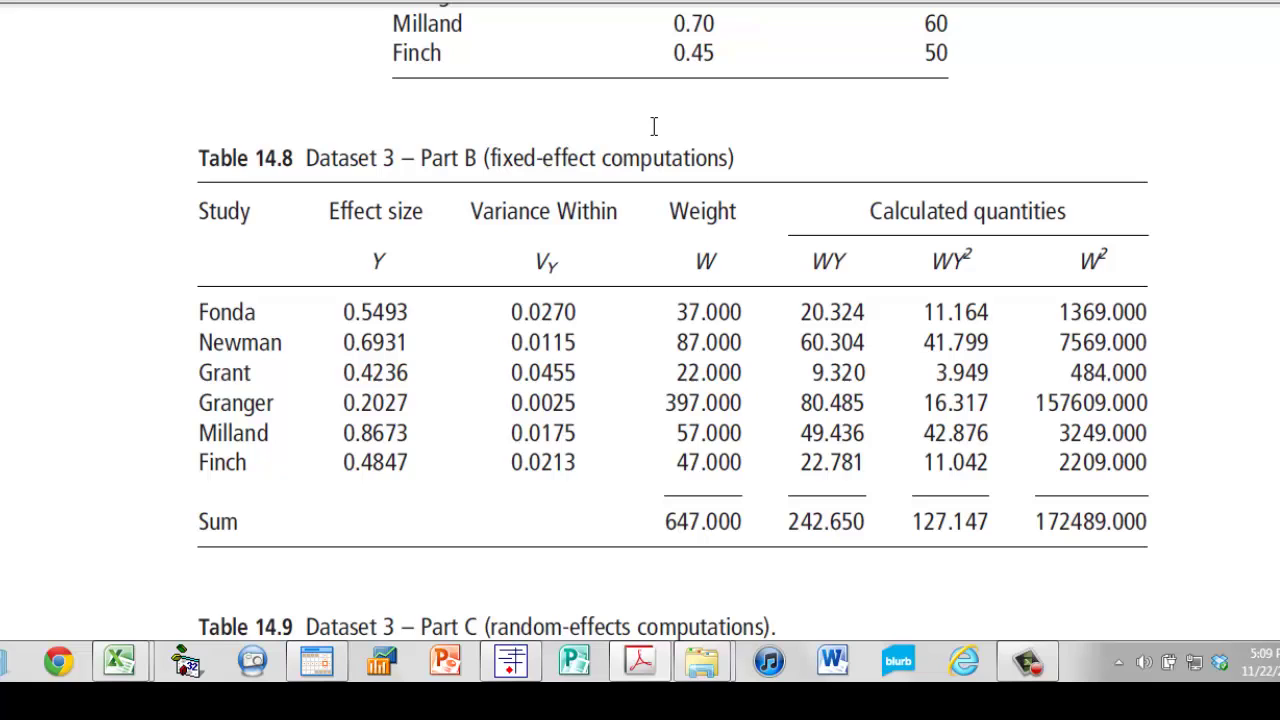
scroll(654, 126, down, 13)
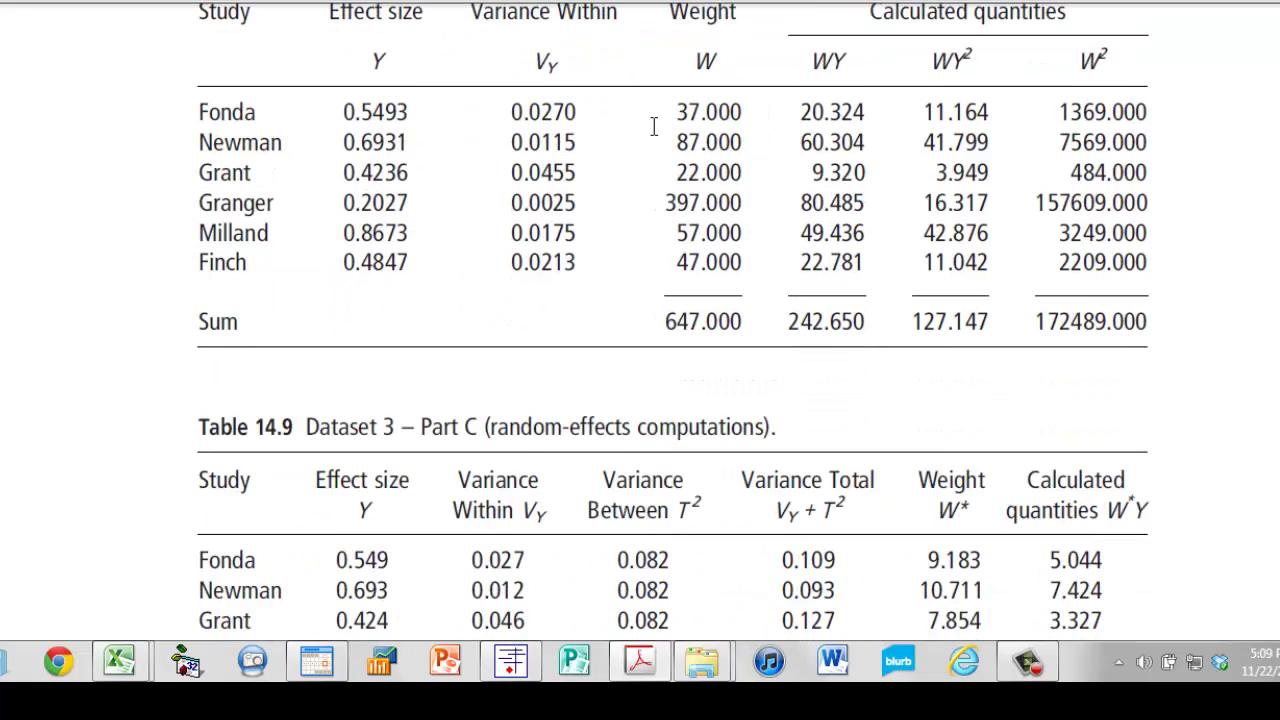
scroll(654, 127, down, 12)
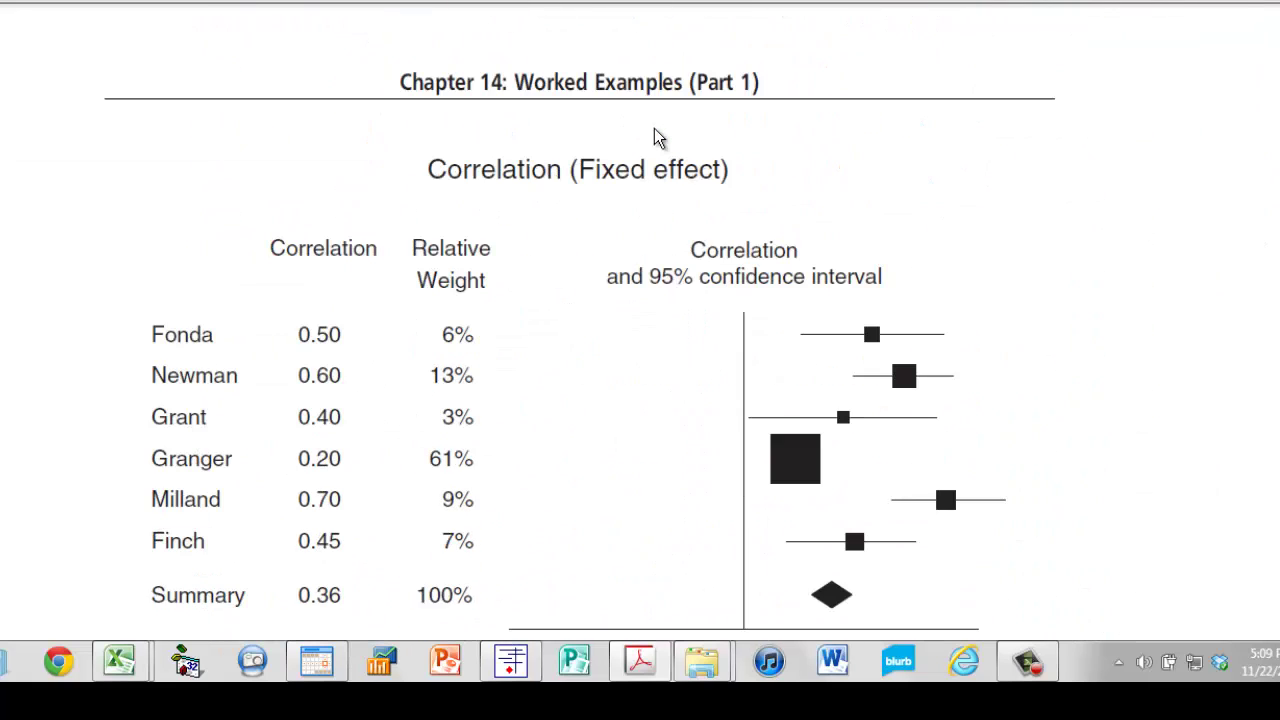
scroll(654, 128, up, 20)
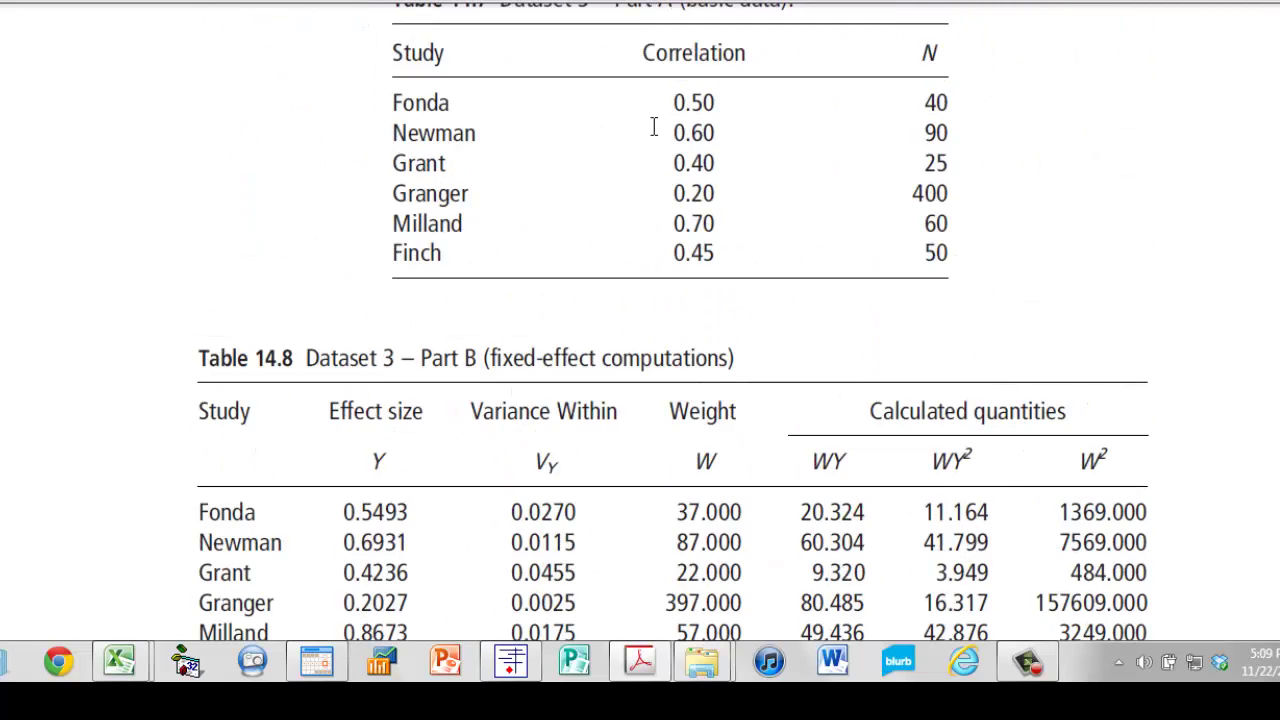
scroll(654, 126, up, 2)
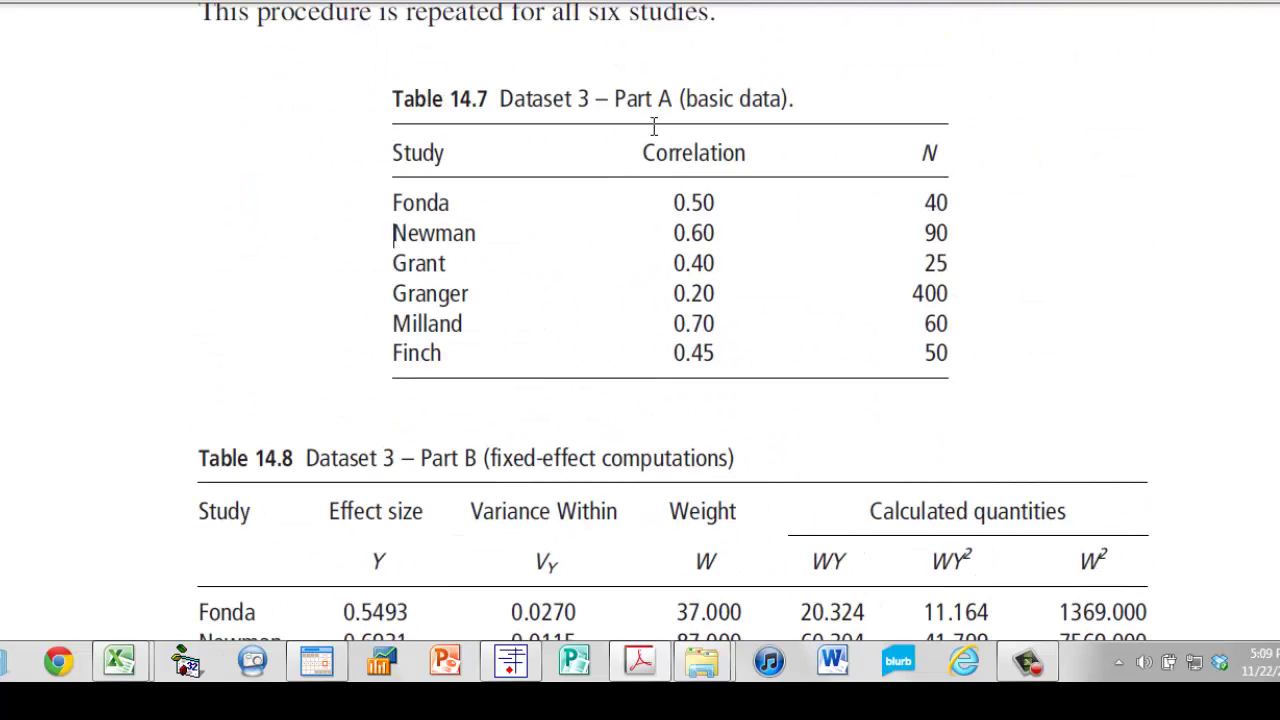
scroll(654, 126, down, 1)
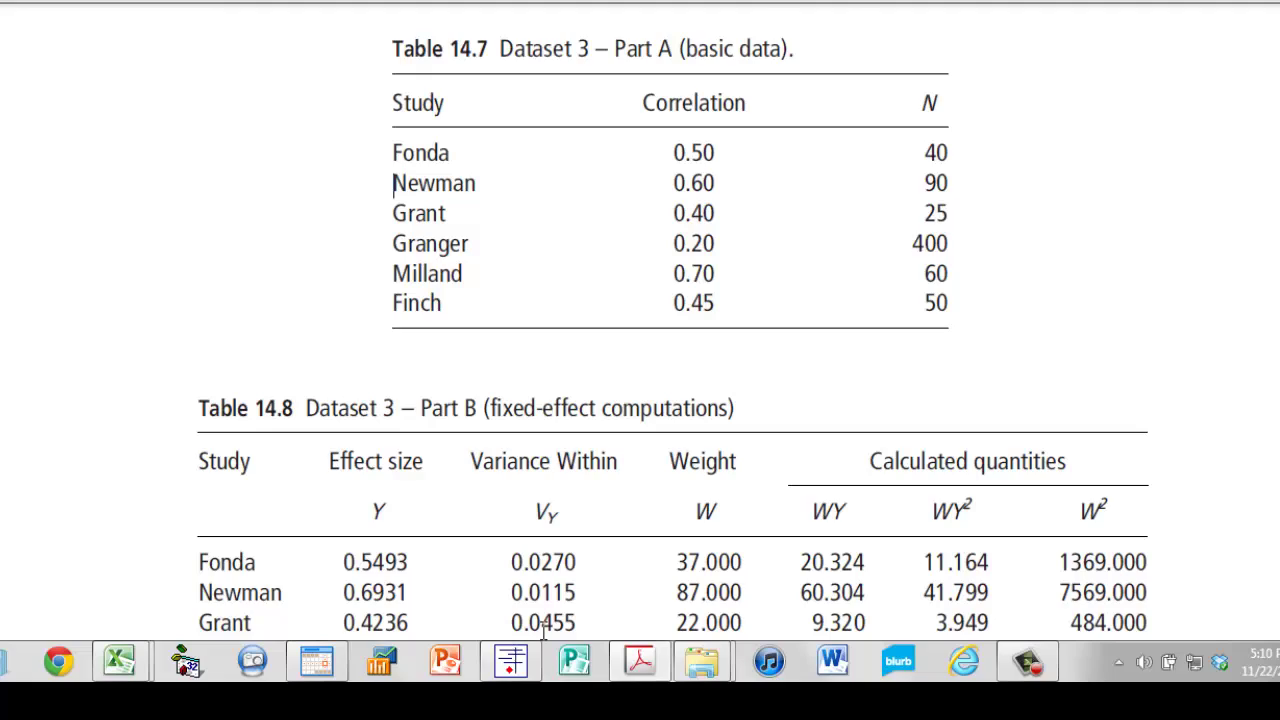
click(510, 660)
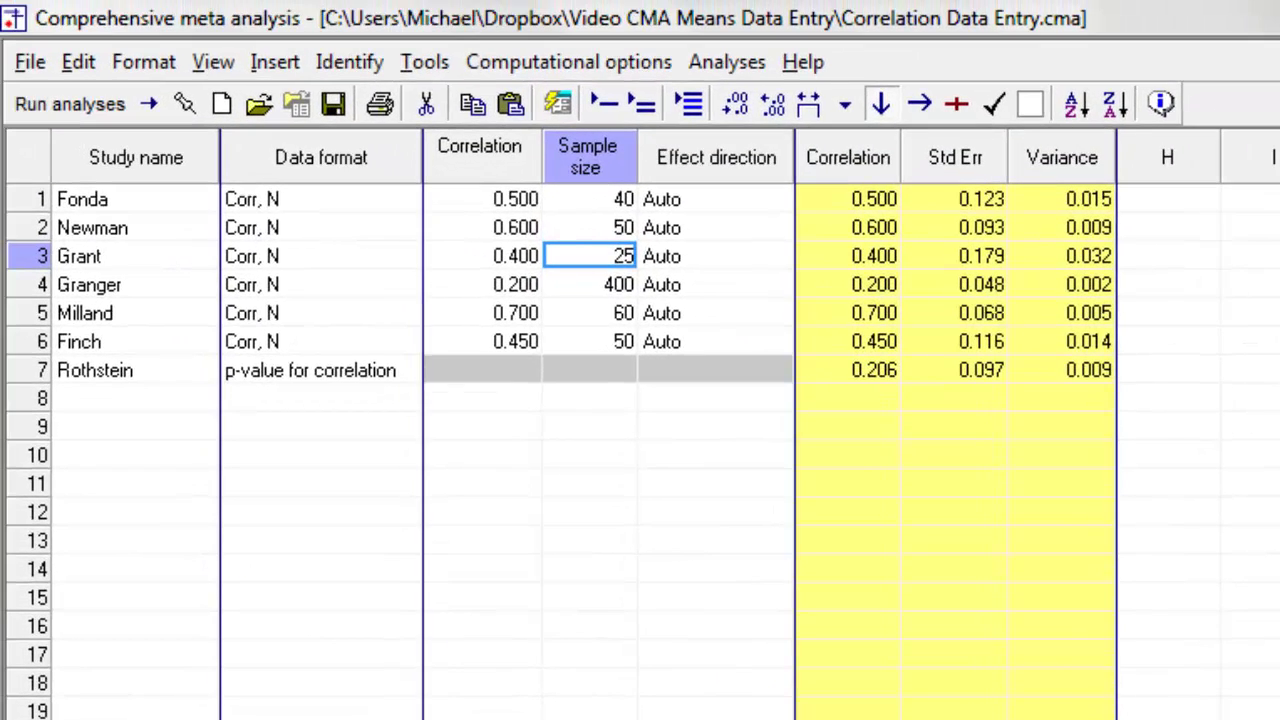
Review Table 14.7's correlations, n, Z and V values in Chapters_14_and_18.xls
key(F2)
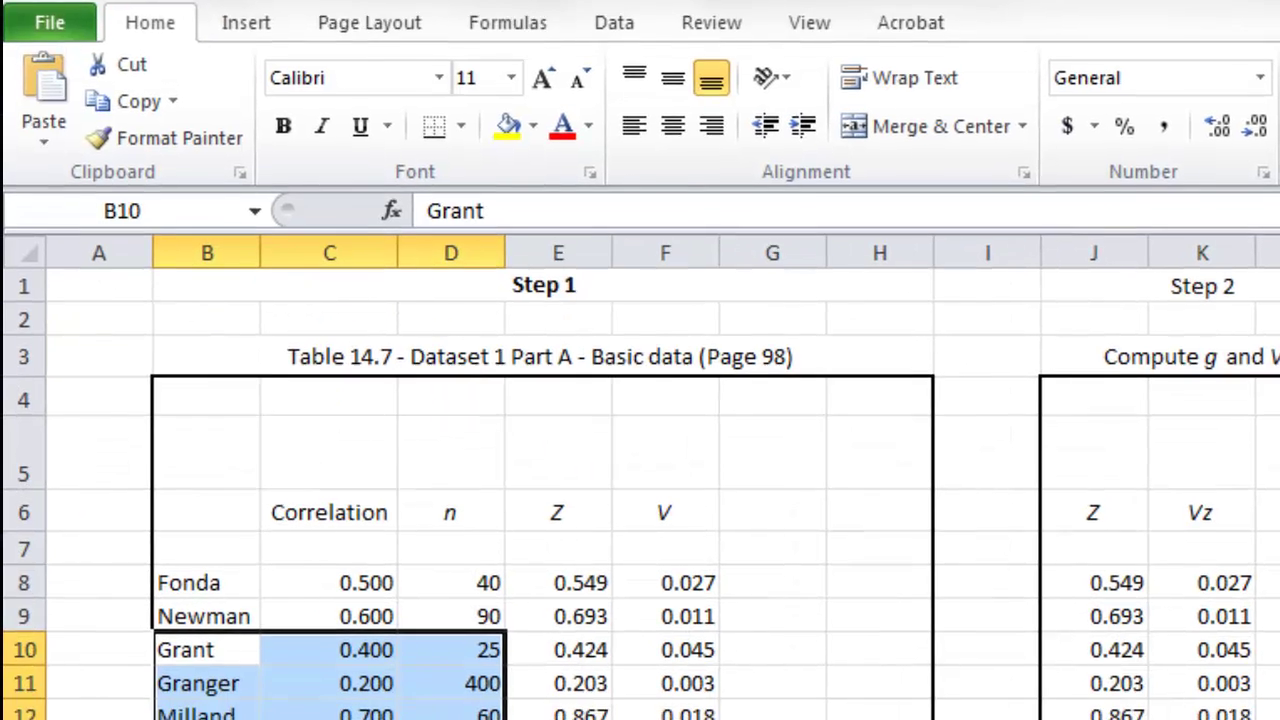
click(536, 703)
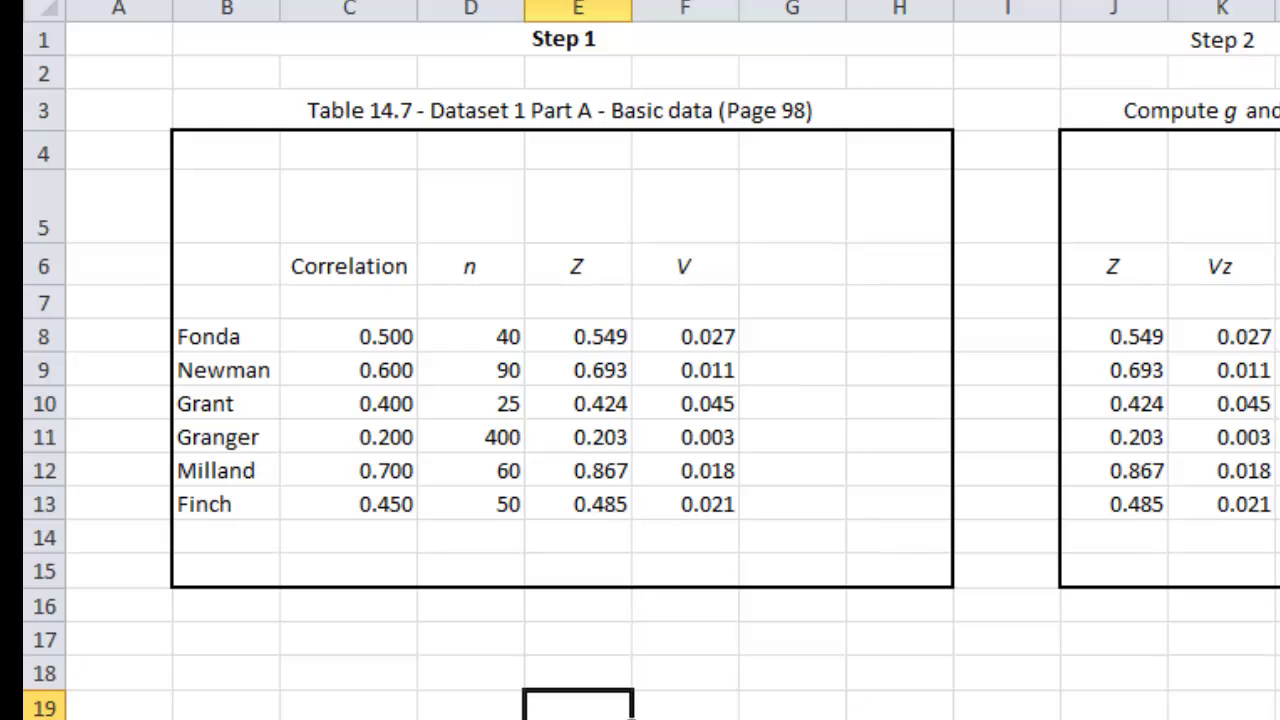
click(1279, 303)
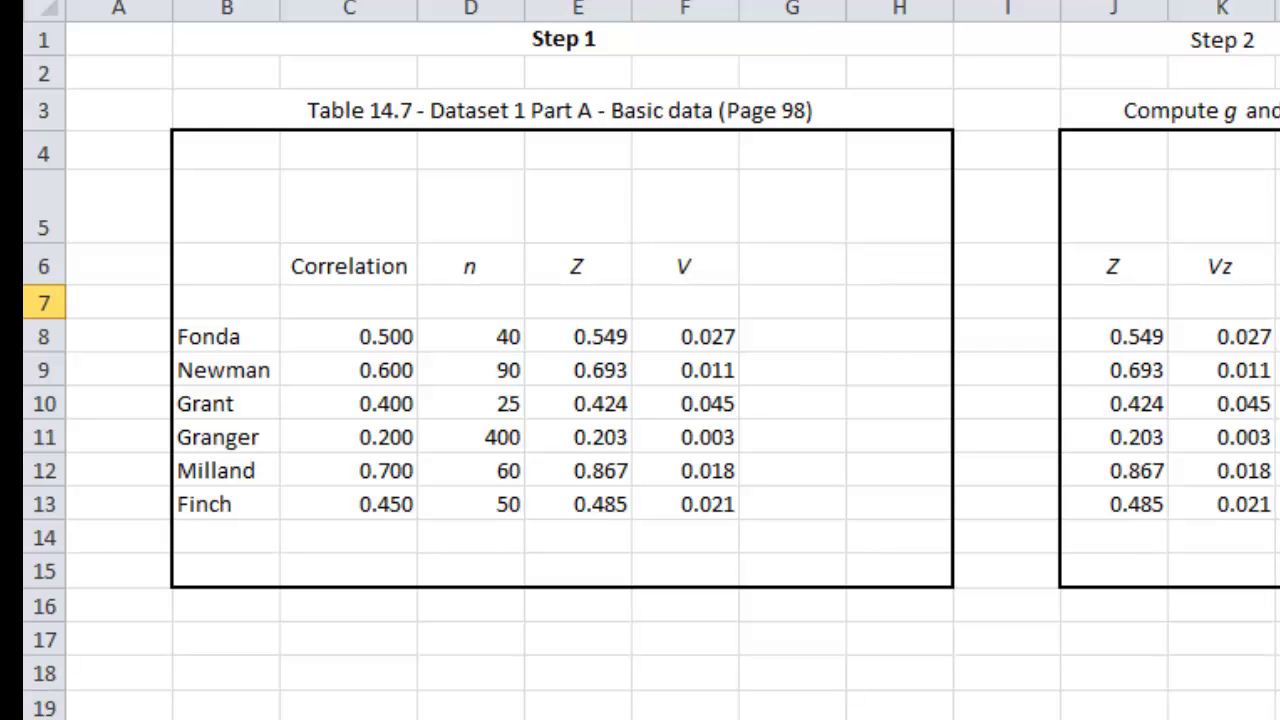